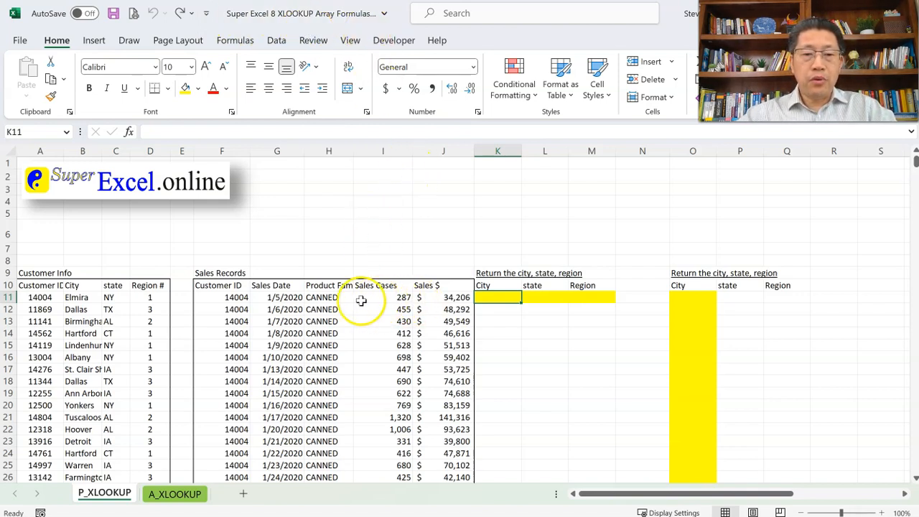
Examine the Sales Records table from its Customer ID, date, product, cases and sales columns down to the last record.
left_click(222, 286)
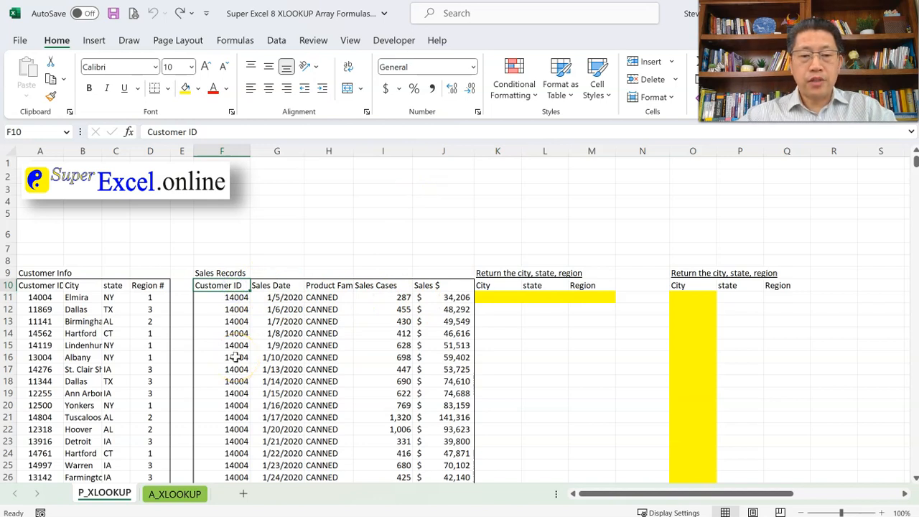
left_click_drag(287, 298, 278, 348)
left_click_drag(328, 297, 323, 343)
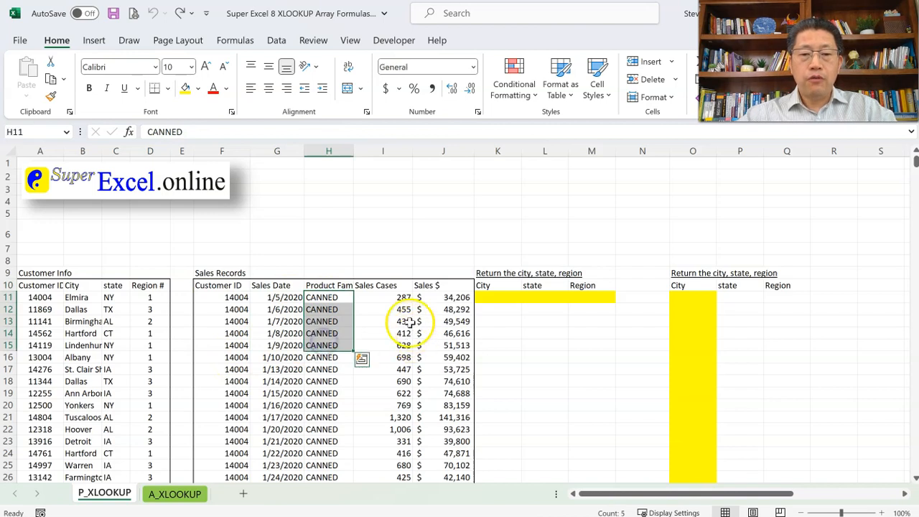
left_click_drag(390, 308, 386, 320)
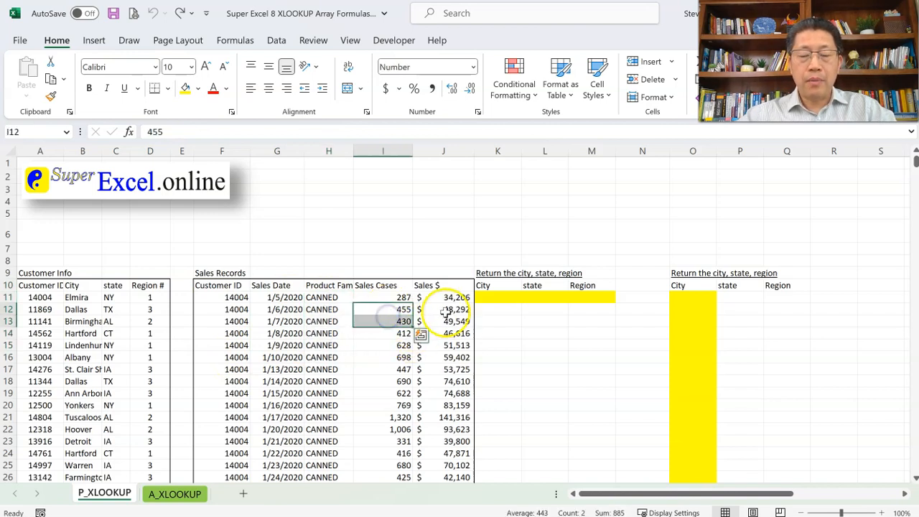
left_click(240, 297)
key("ctrl+Down")
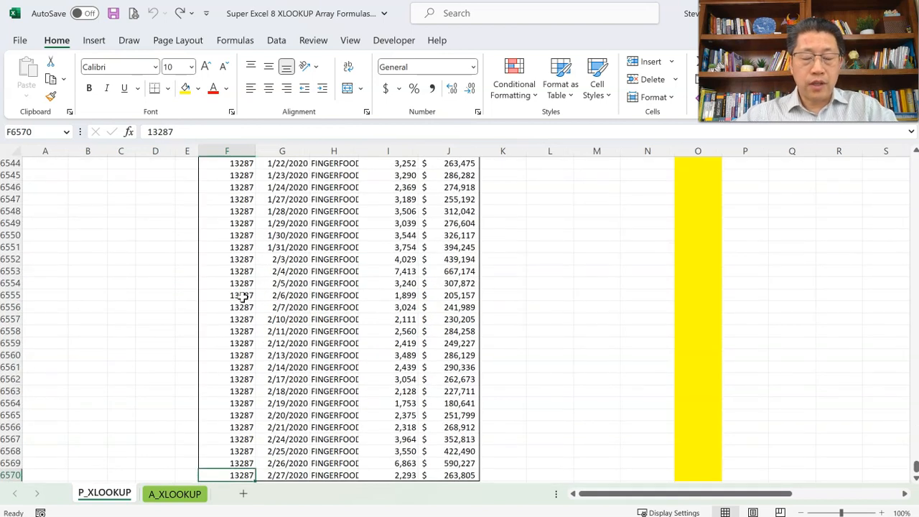
key("ctrl+Up")
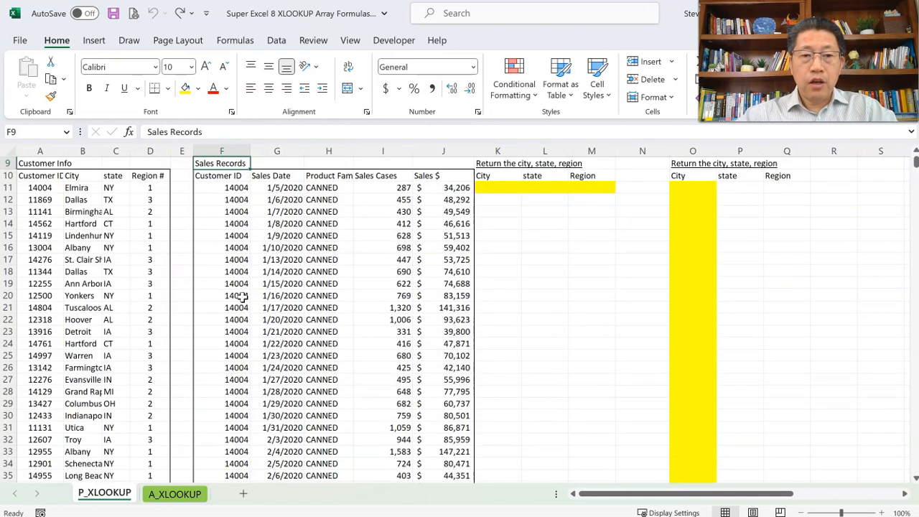
scroll(345, 298, "up", 2)
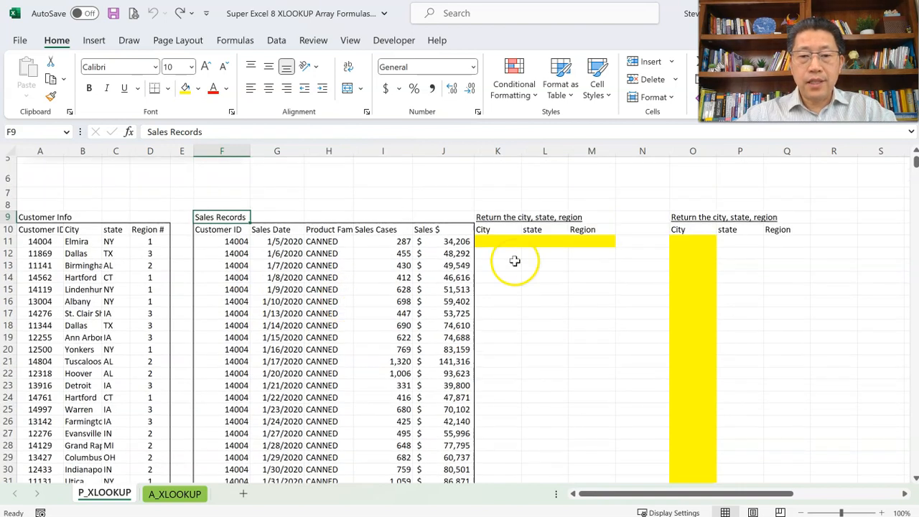
Examine the target cells K11:M11 and the Customer Info table from its first customer ID down to its last row.
left_click(498, 241)
left_click_drag(497, 242, 581, 239)
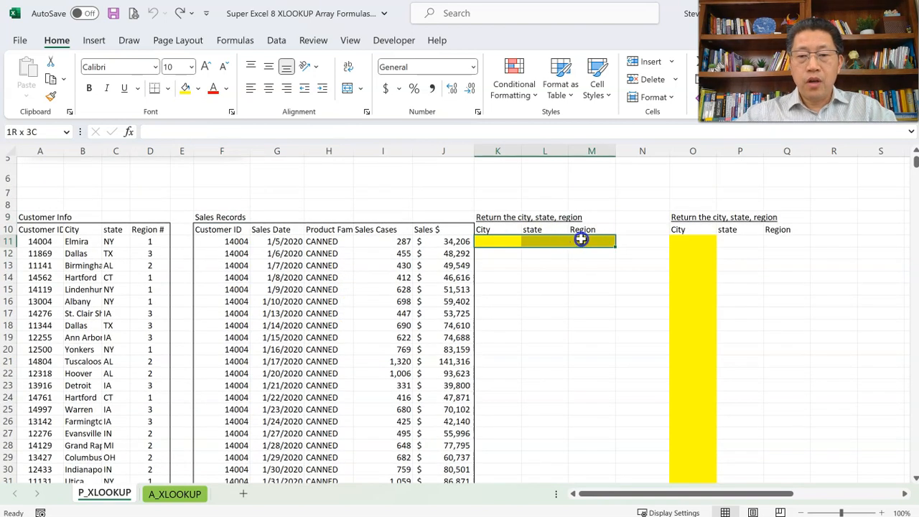
left_click(237, 242)
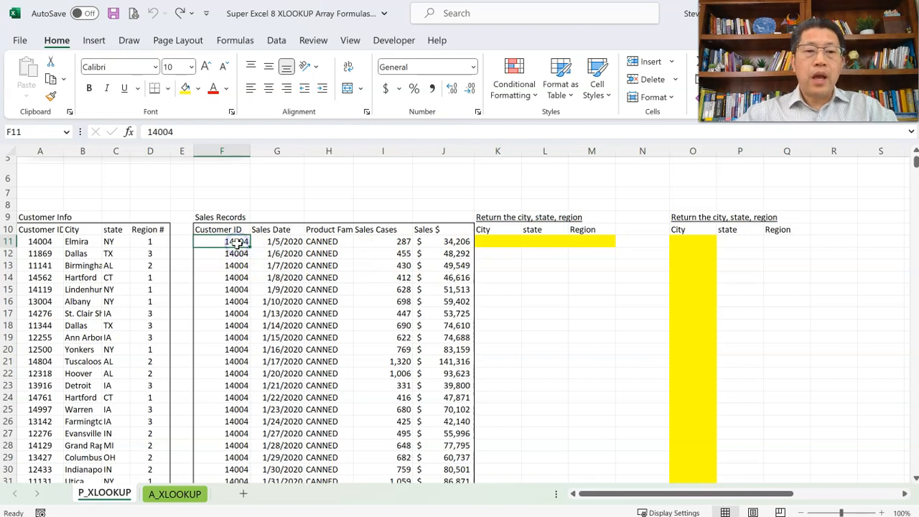
left_click(45, 242)
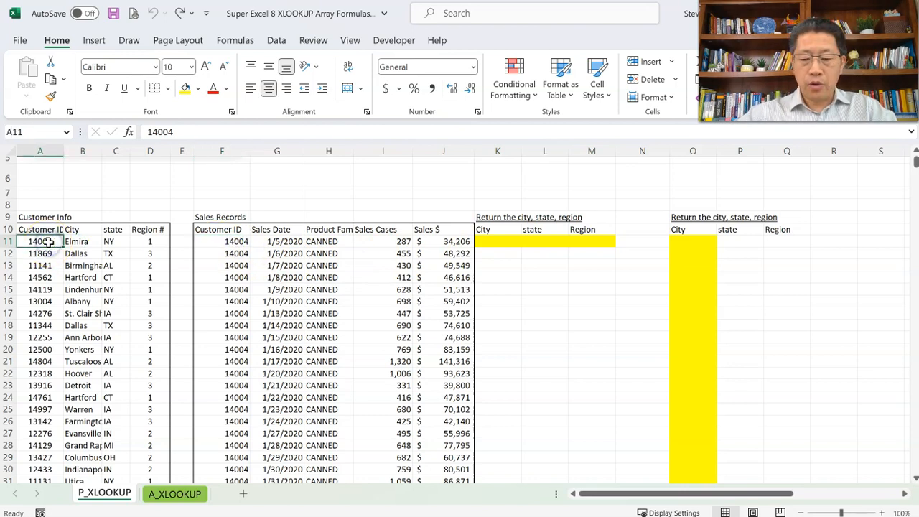
key("ctrl+Down")
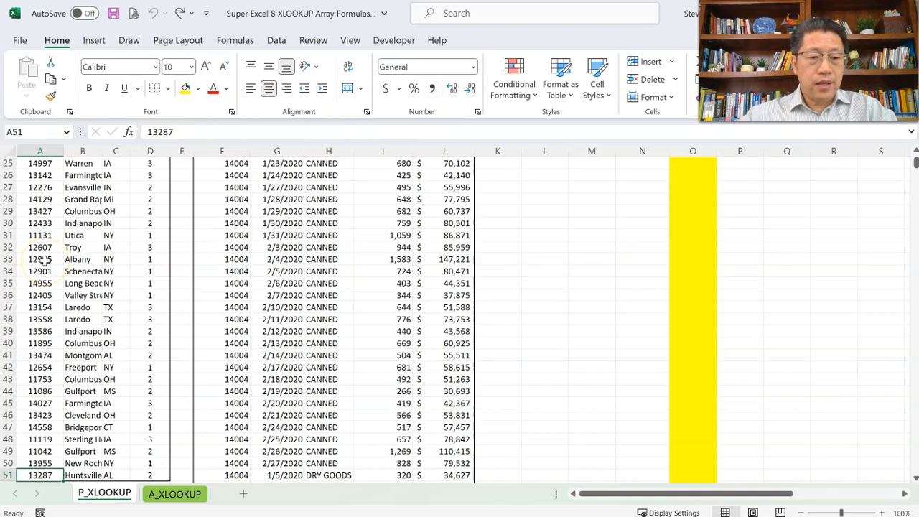
scroll(65, 293, "down", 1)
scroll(71, 315, "up", 1)
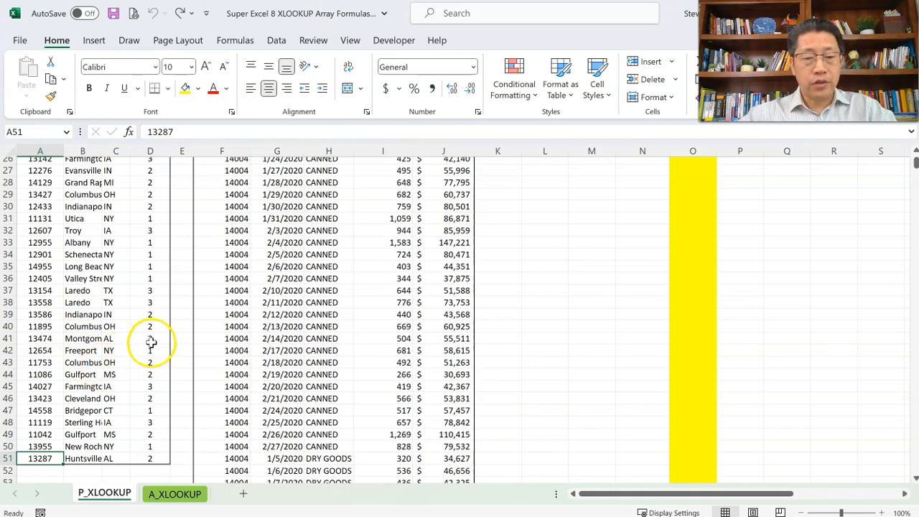
scroll(151, 342, "up", 8)
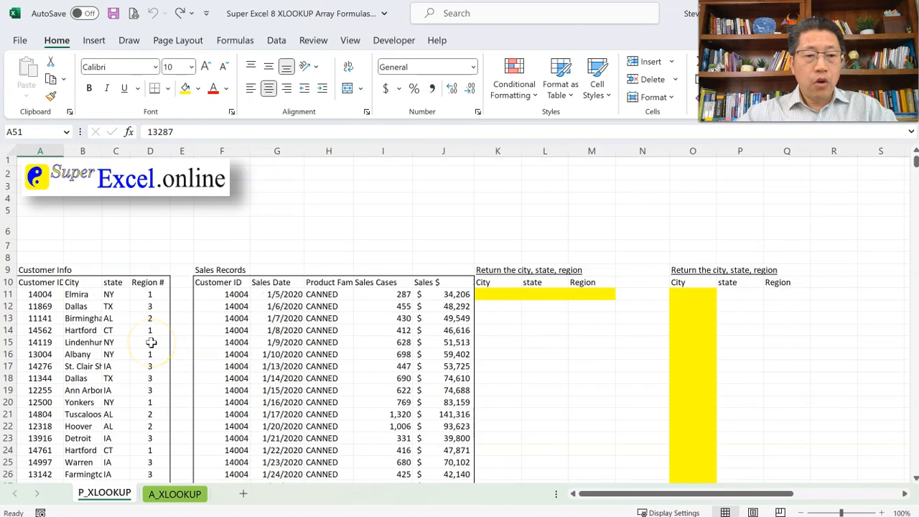
Start an XLOOKUP formula in K11 with the column-locked customer ID $F11 as the lookup value.
left_click(495, 295)
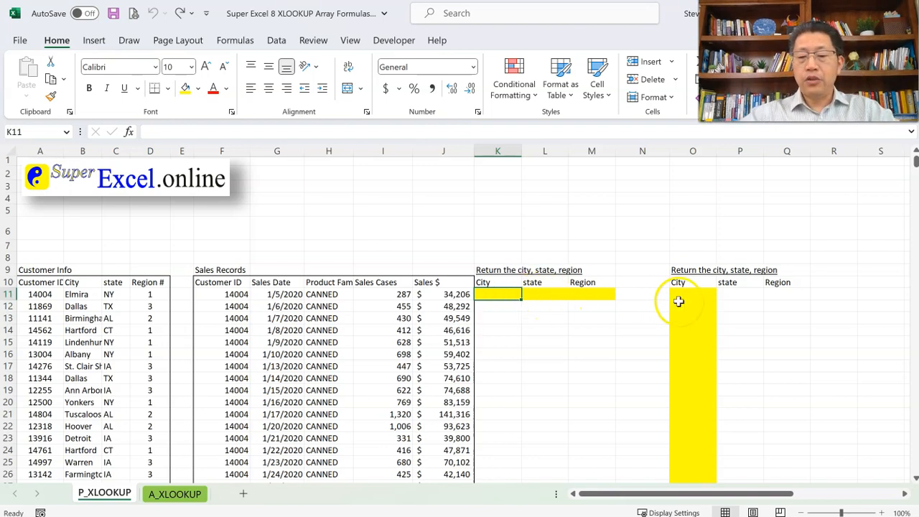
left_click(502, 298)
type("=")
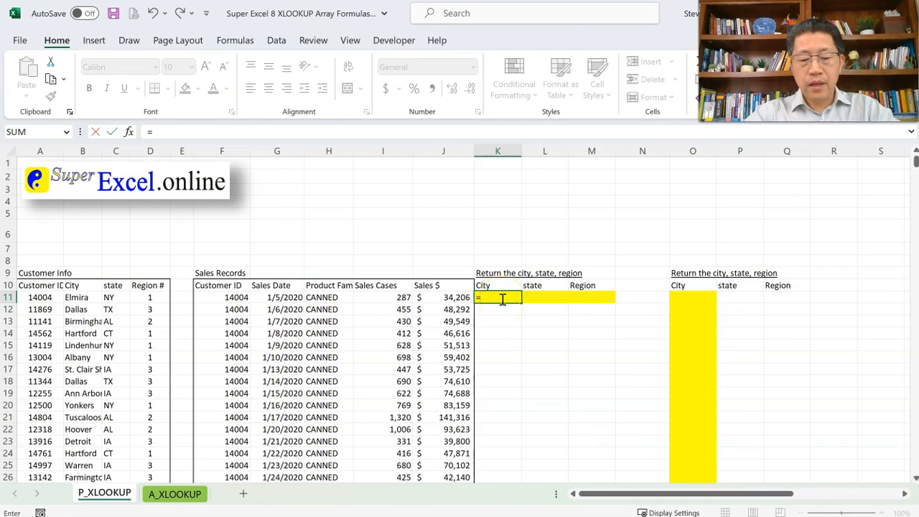
type("xl")
key("Tab")
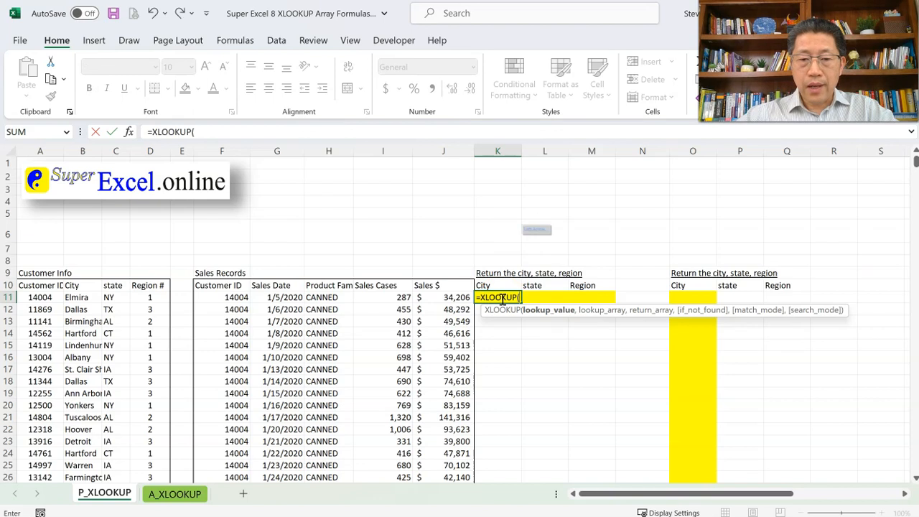
key("Left")
key("Left")
key("Left")
key("Left")
key("Left")
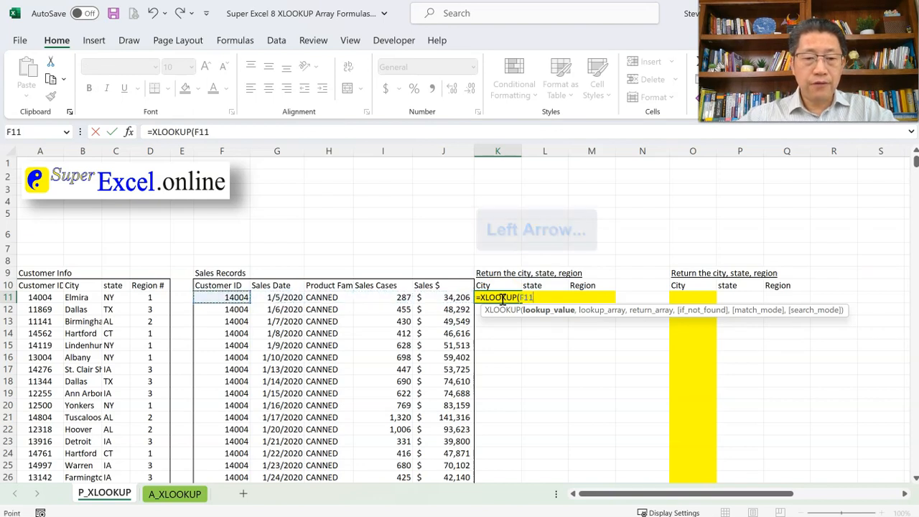
left_click(230, 300)
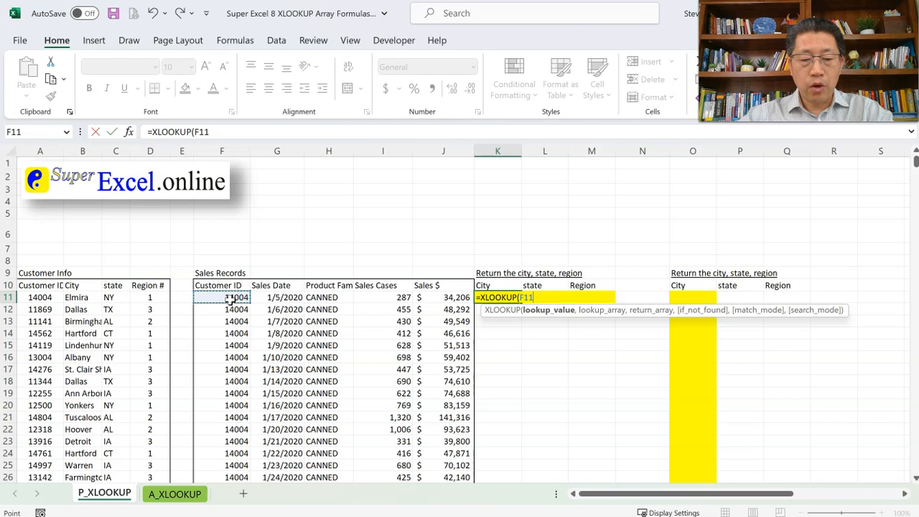
key("F4")
key("F4")
type(",")
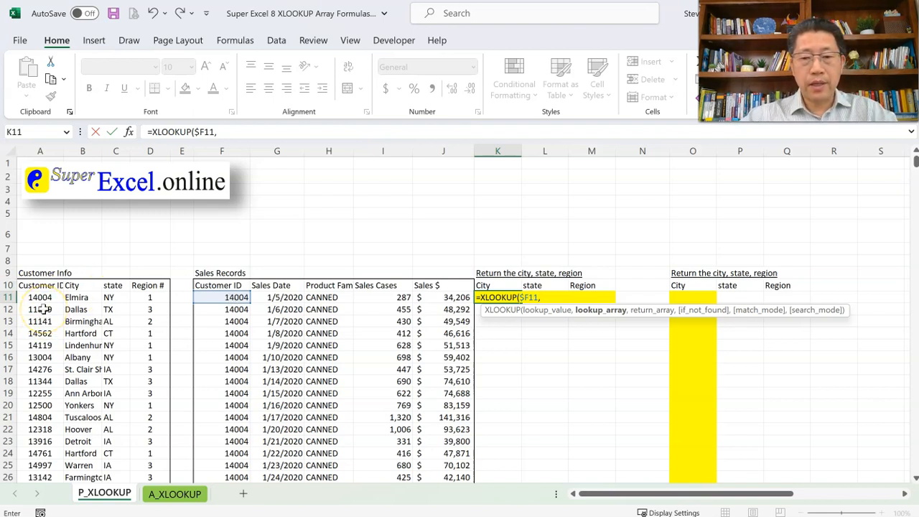
Set the XLOOKUP's lookup array to the Customer Info ID column as the absolute range $A$11:$A$51.
key("Left")
key("Left")
key("Left")
key("Left")
key("Left")
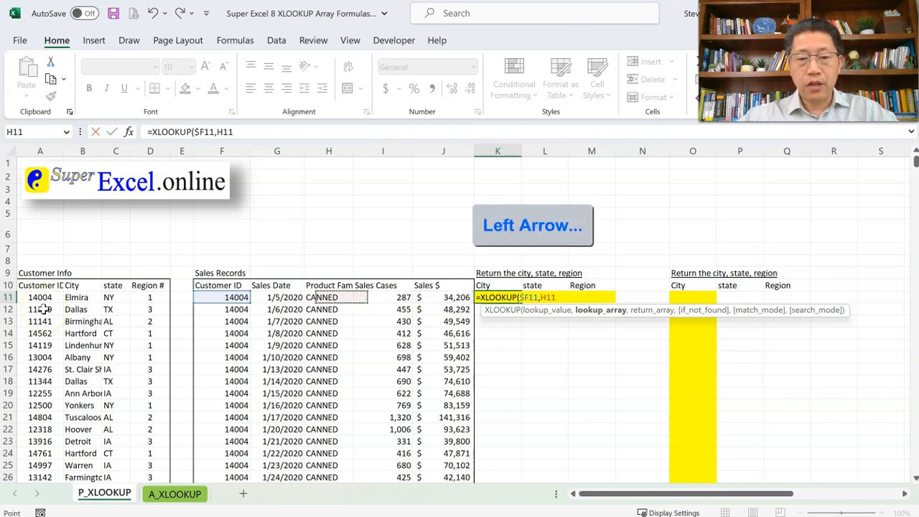
key("Left")
key("Left")
key("Left")
key("Left")
key("Left")
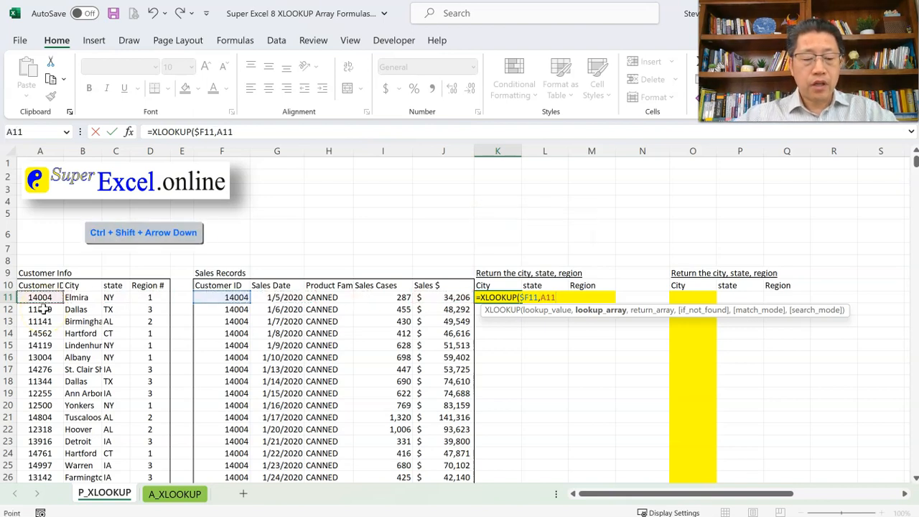
key("ctrl+shift+Down")
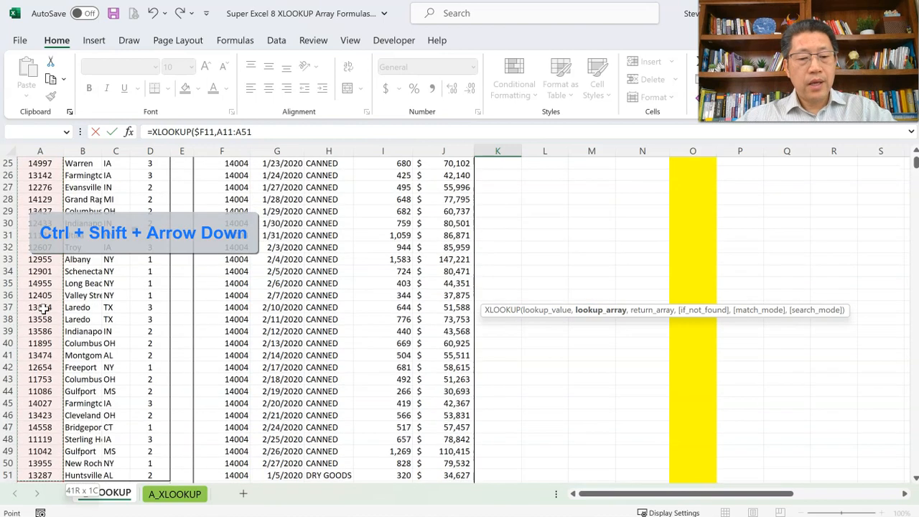
key("F4")
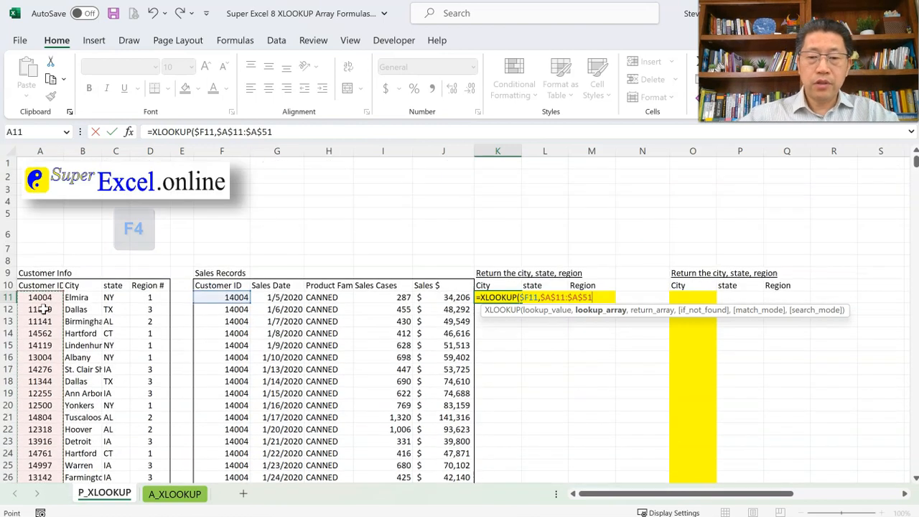
type(",")
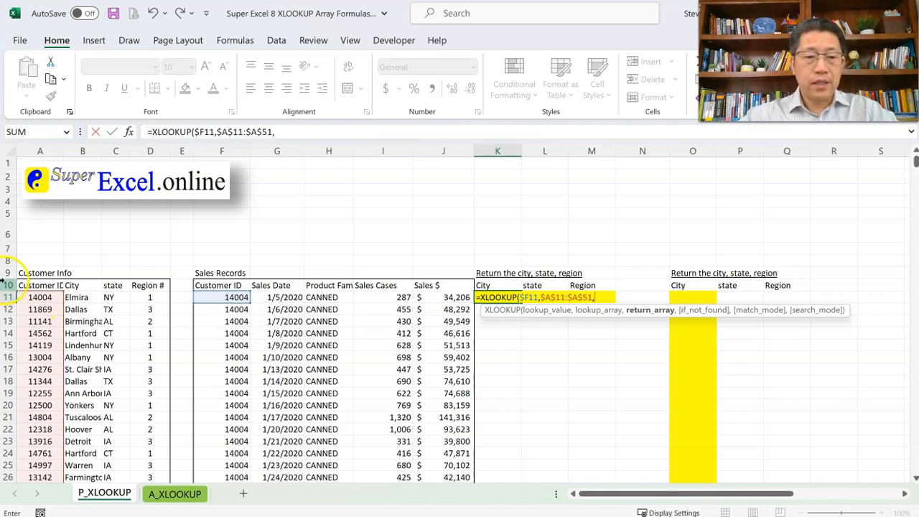
Set the return array to the City column as B$11:B$51 with only the rows locked, and complete the XLOOKUP formula in K11.
key("Left")
key("Left")
key("Left")
key("Left")
key("Left")
key("Left")
key("Left")
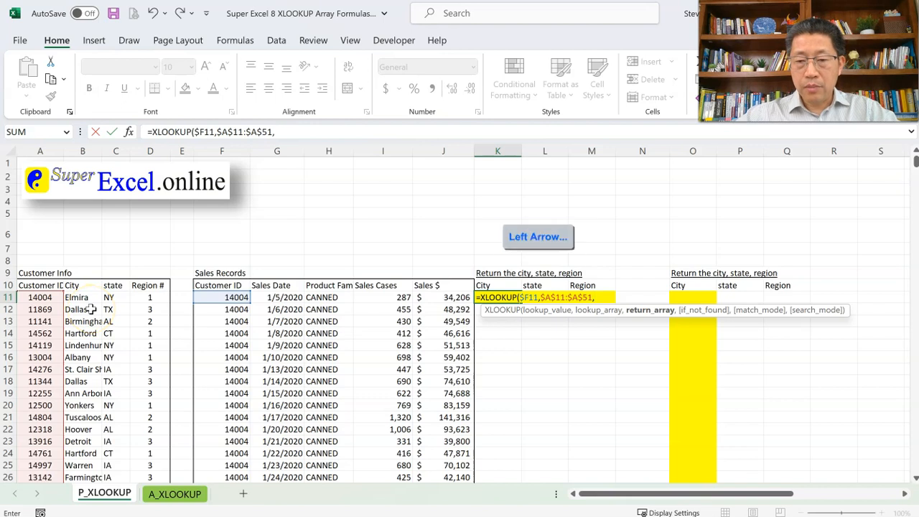
key("Left")
key("Left")
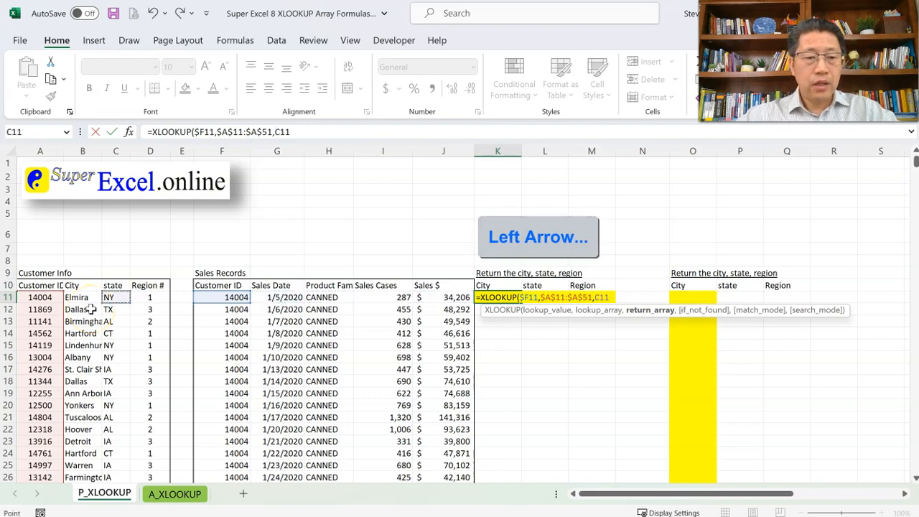
key("ctrl+shift+Down")
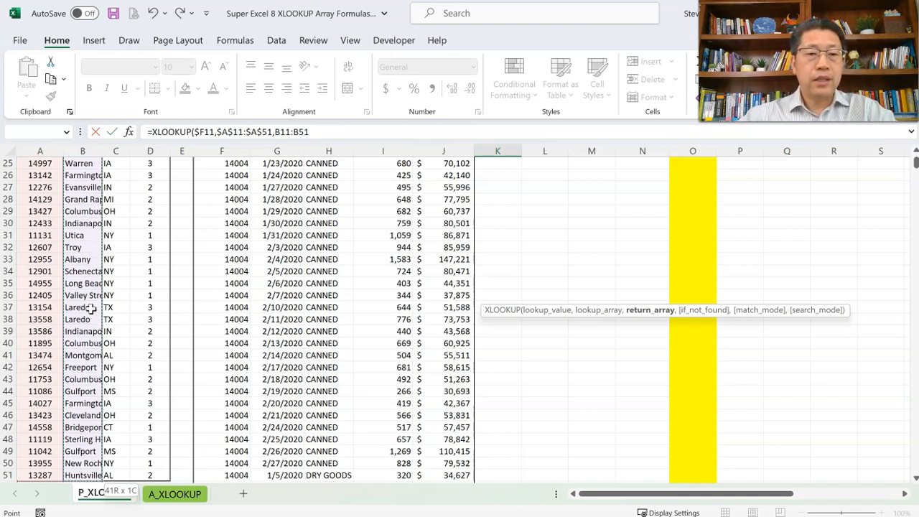
key("F4")
key("F4")
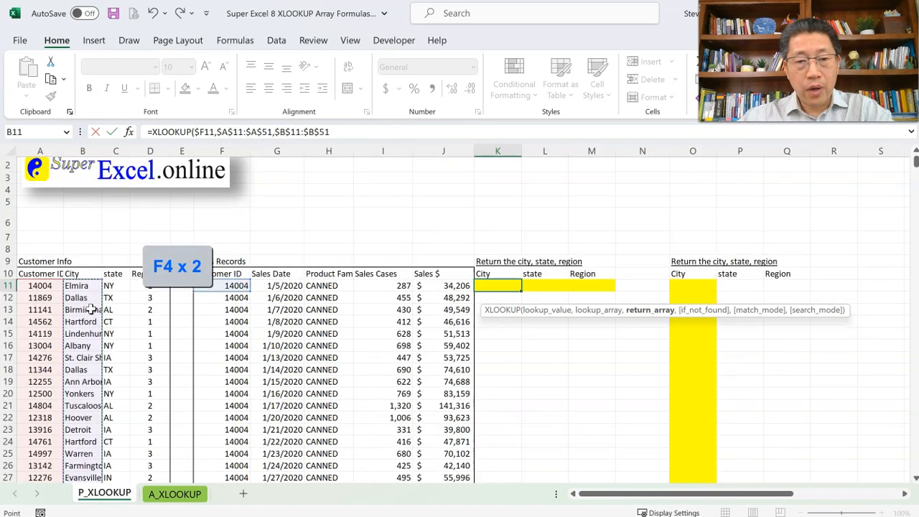
key("F4")
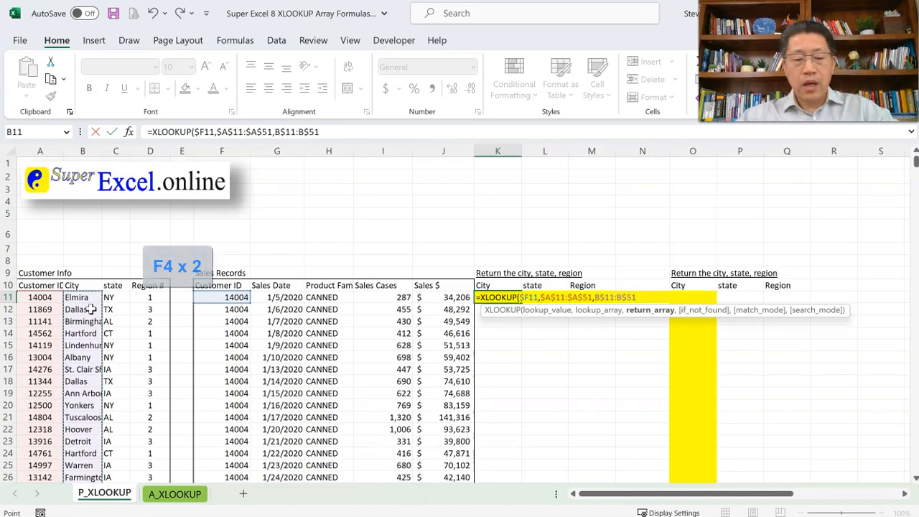
type(")")
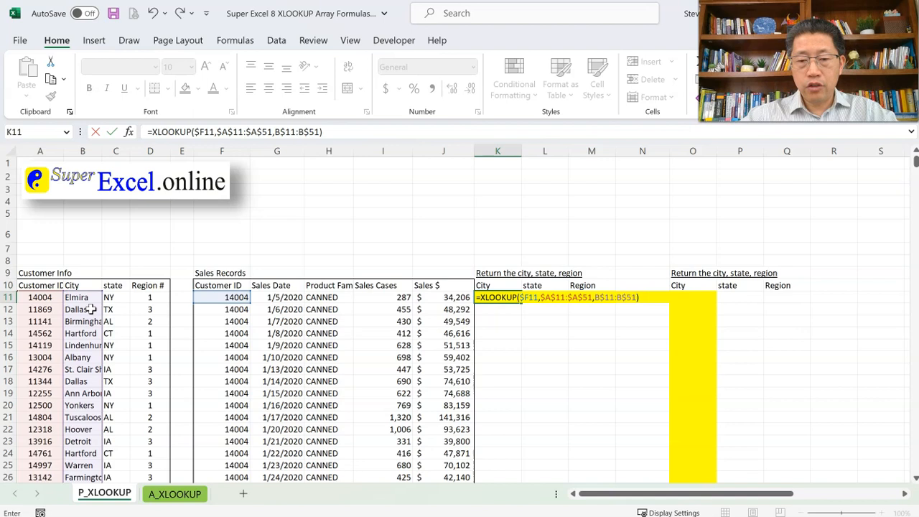
key("Return")
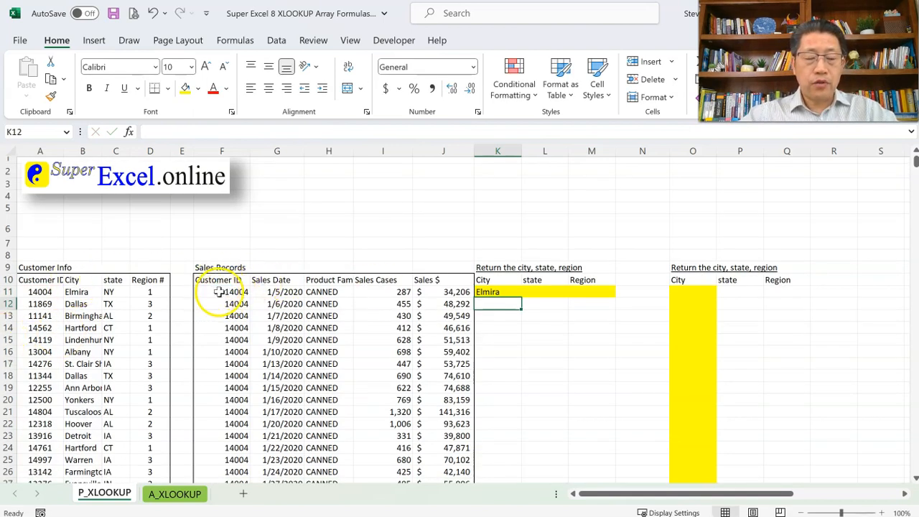
Review the references in K11's XLOOKUP formula against the customer IDs, the cells below K11 and the adjacent state cell.
double_click(497, 293)
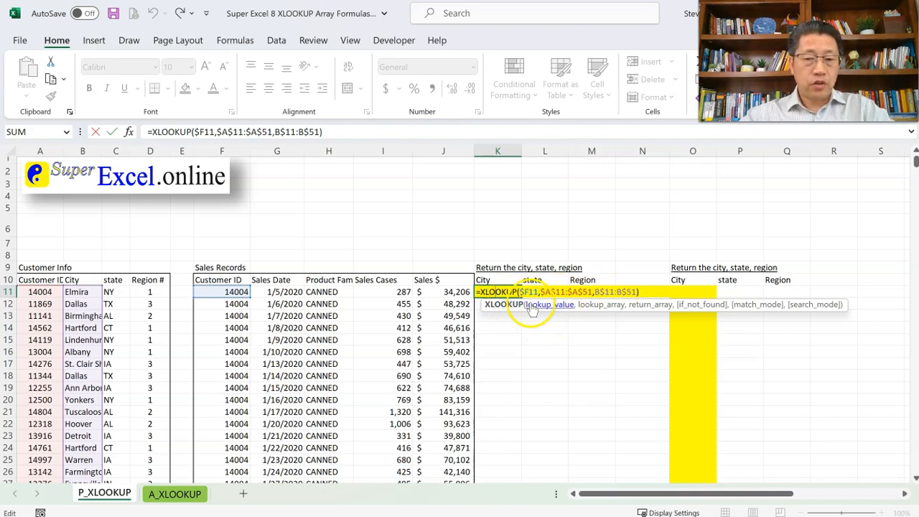
key("ctrl+Return")
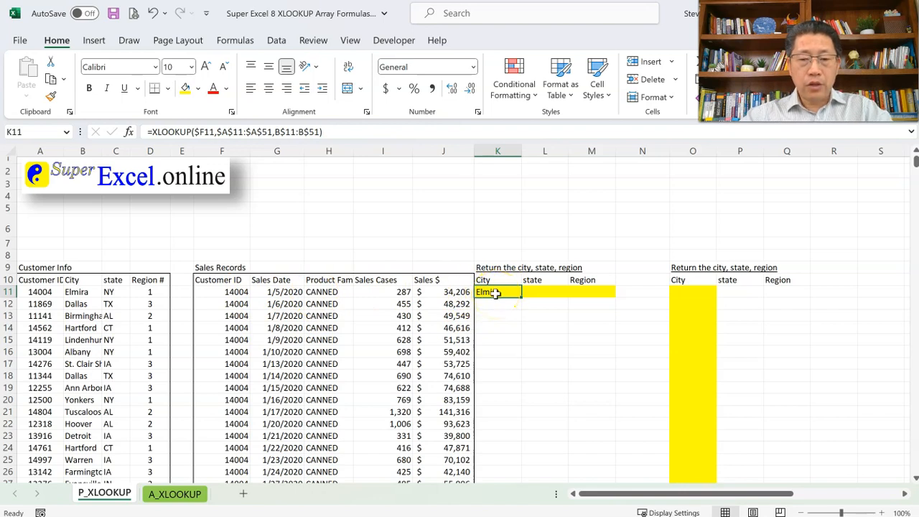
left_click_drag(236, 304, 235, 381)
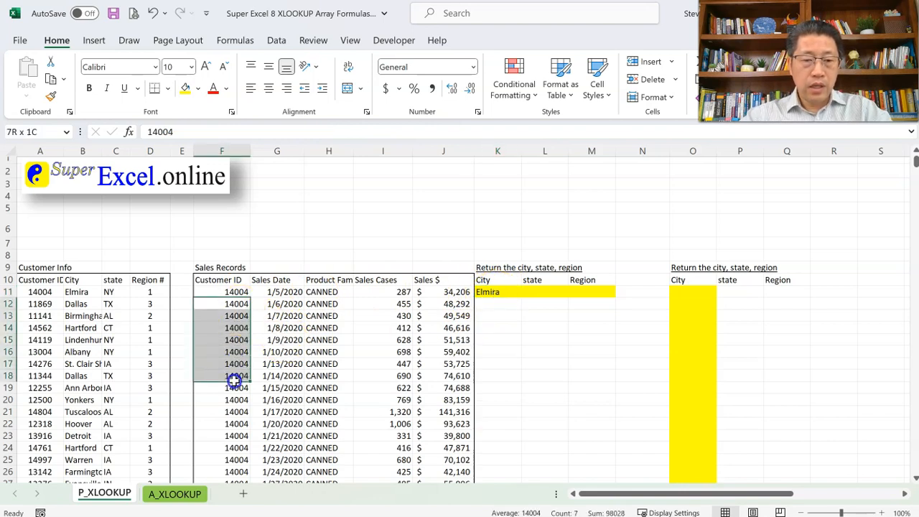
left_click_drag(485, 293, 488, 358)
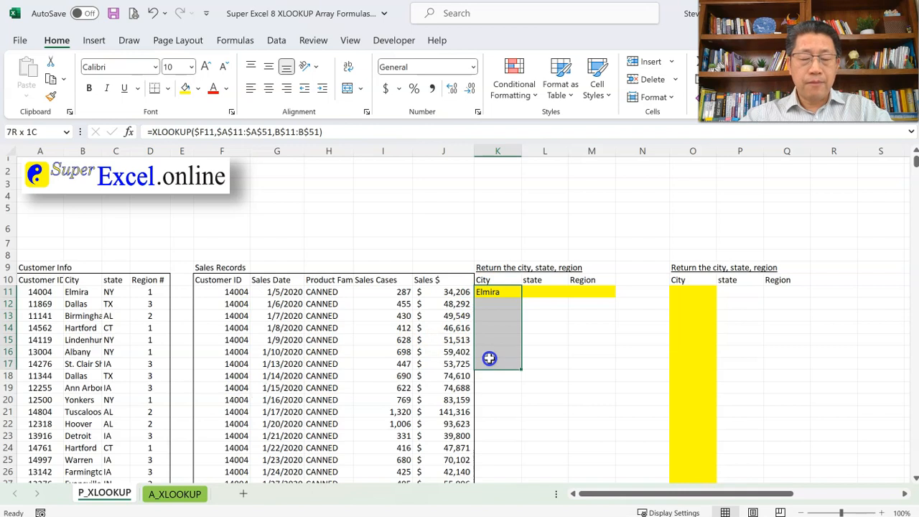
left_click(548, 296)
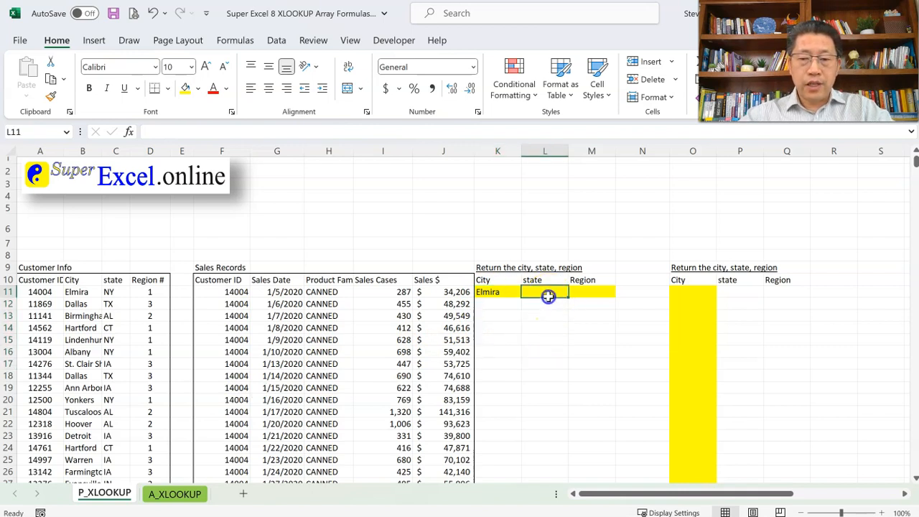
Copy K11's XLOOKUP formula into the city, state and region cells K11:M6570 for all sales records.
left_click_drag(548, 296, 599, 291)
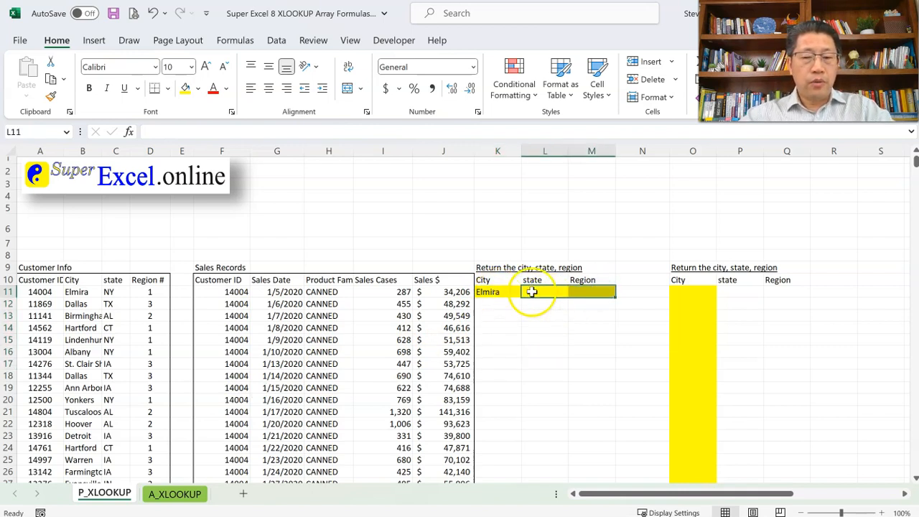
key("ctrl+c")
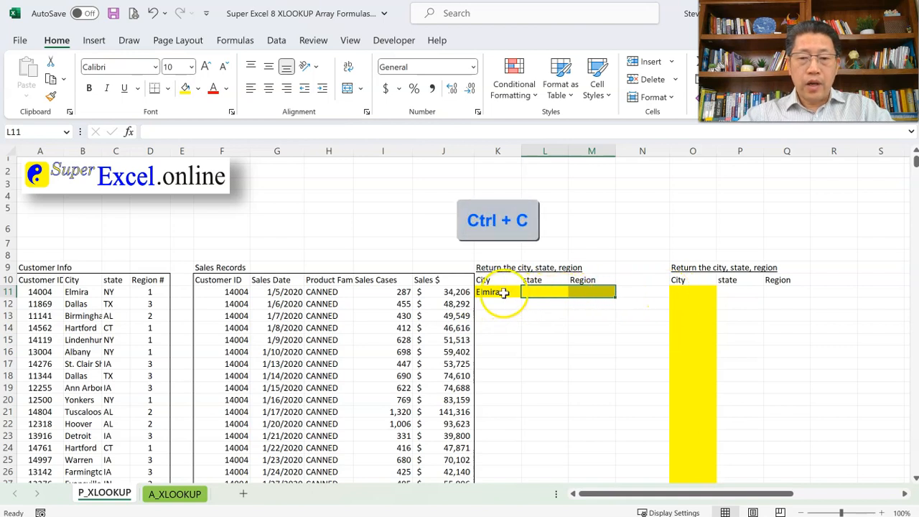
left_click(503, 293)
key("ctrl+c")
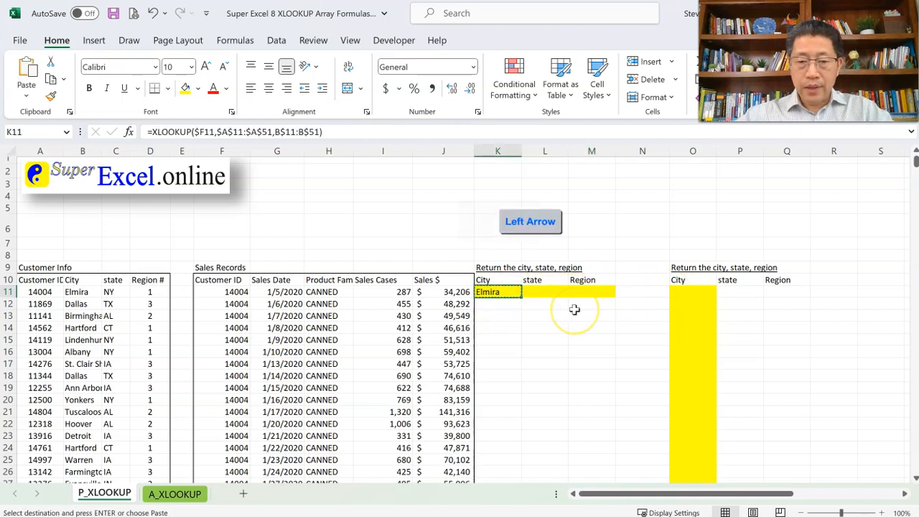
key("Left")
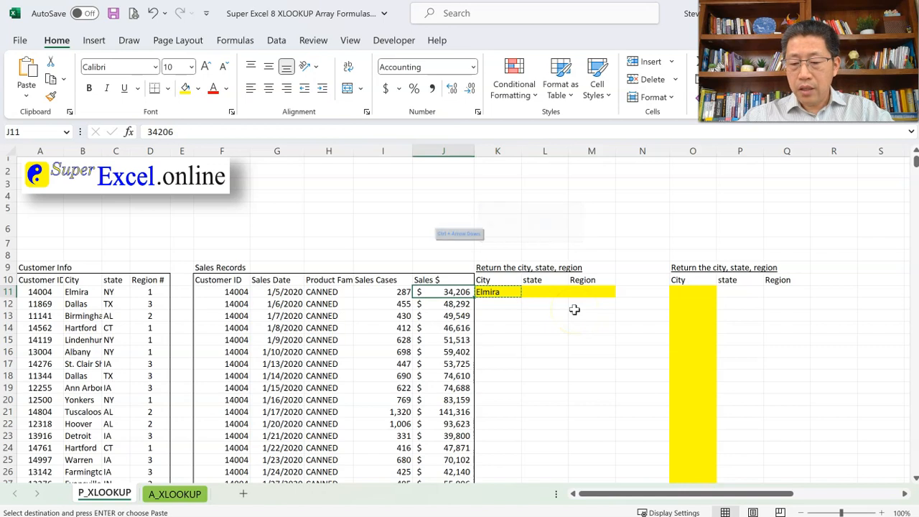
key("ctrl+Down")
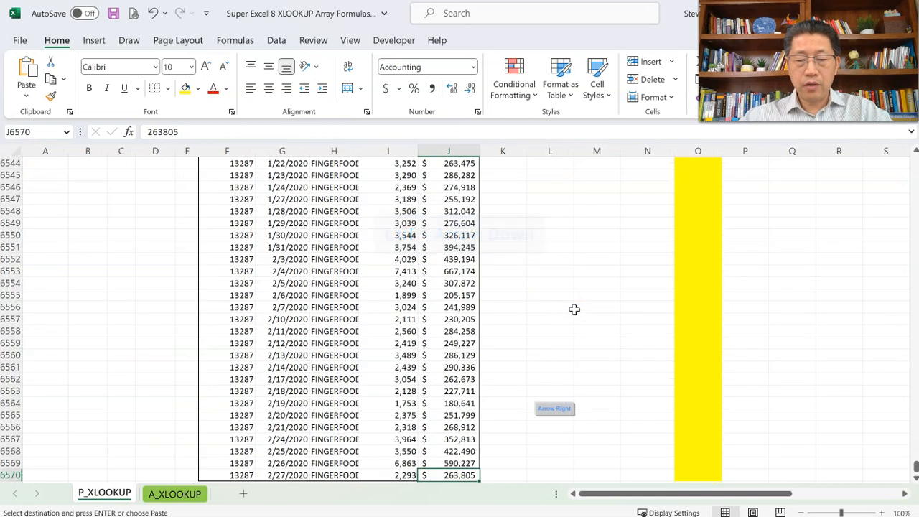
key("Right")
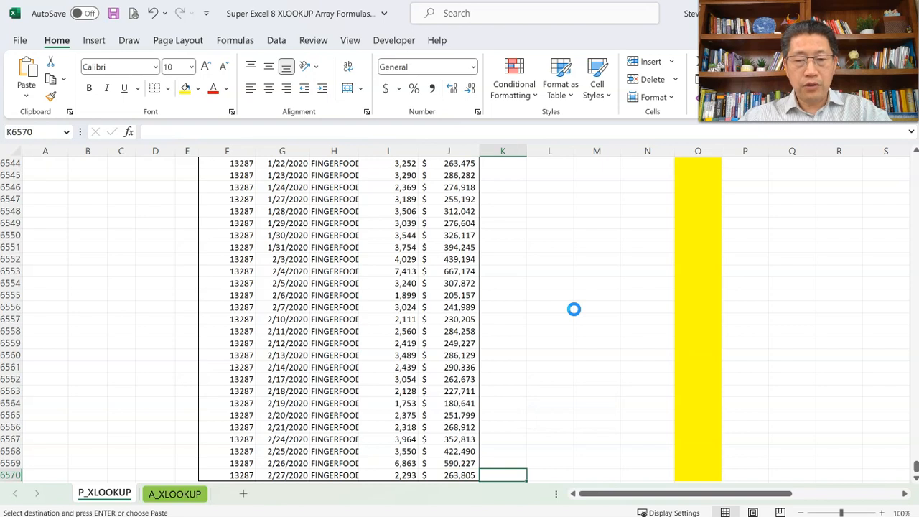
key("ctrl+shift+Up")
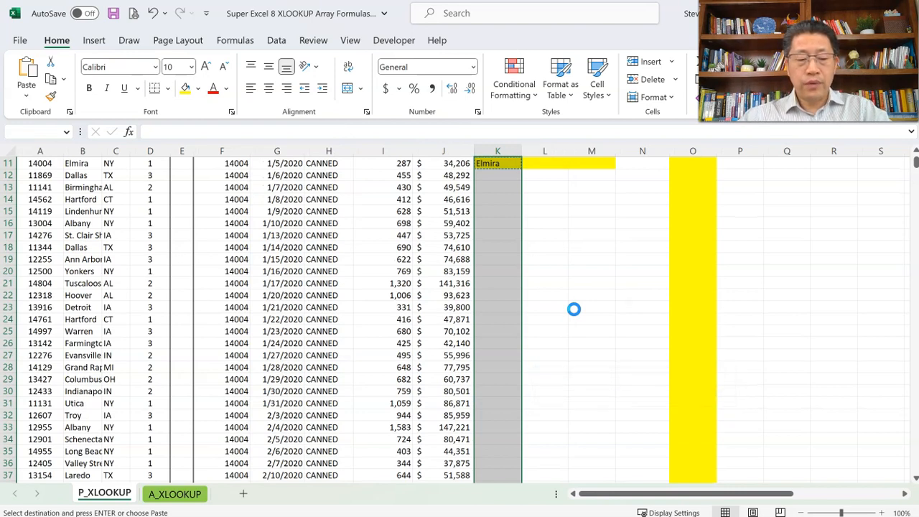
key("shift+Right")
key("shift+Right")
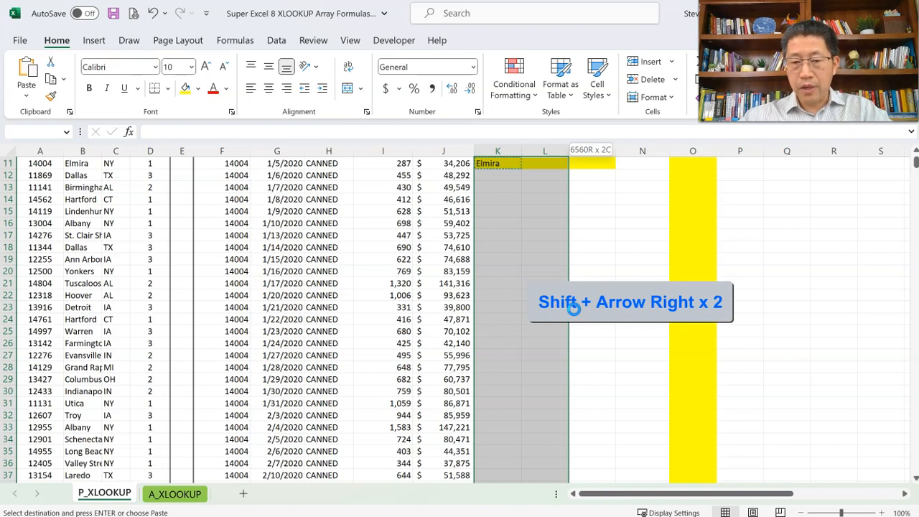
key("shift+Right")
key("ctrl+v")
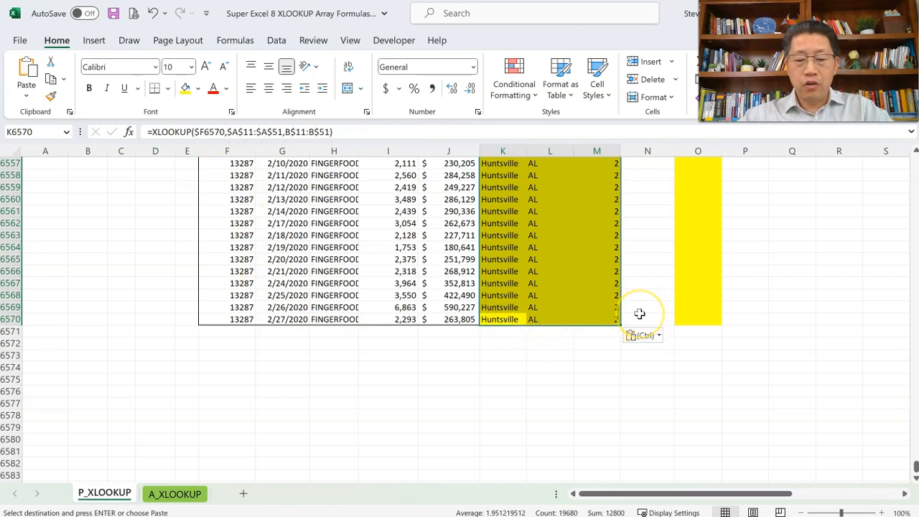
key("ctrl+Up")
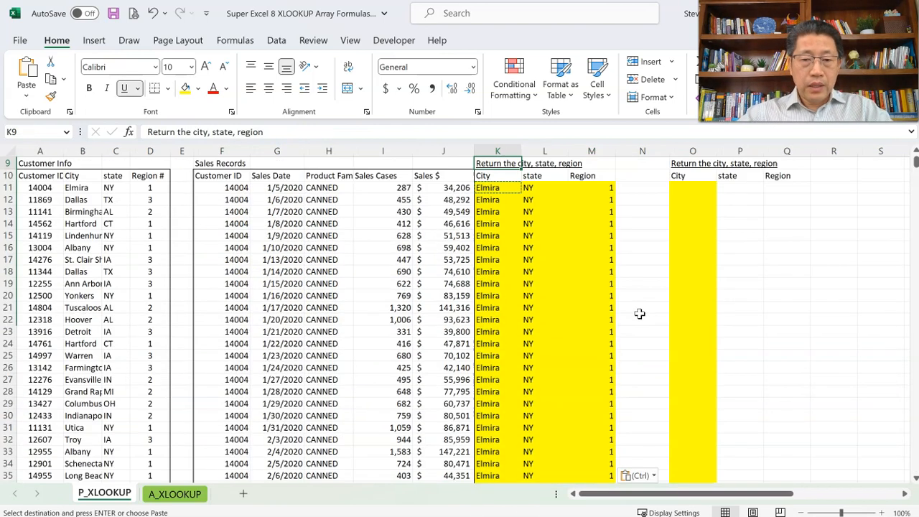
scroll(580, 321, "up", 2)
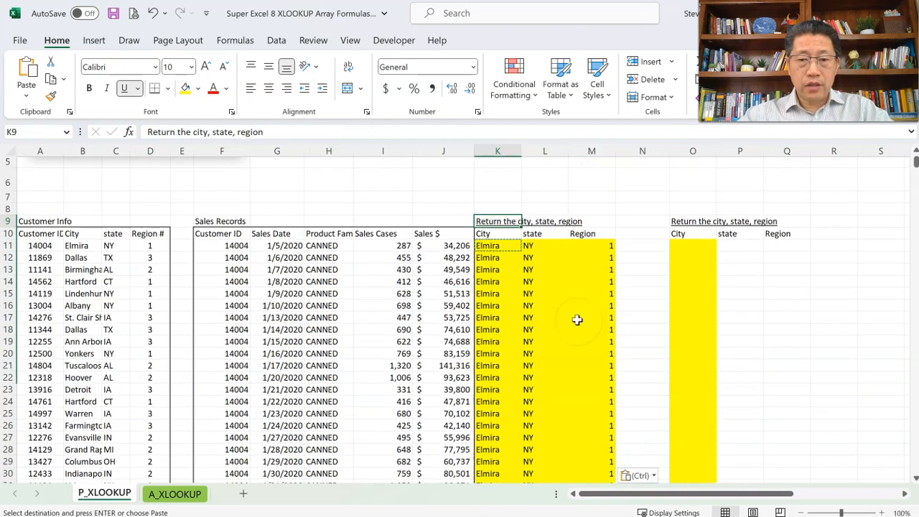
Undo both the formula fill across the city, state and region columns and the original XLOOKUP entry in K11.
left_click(501, 246)
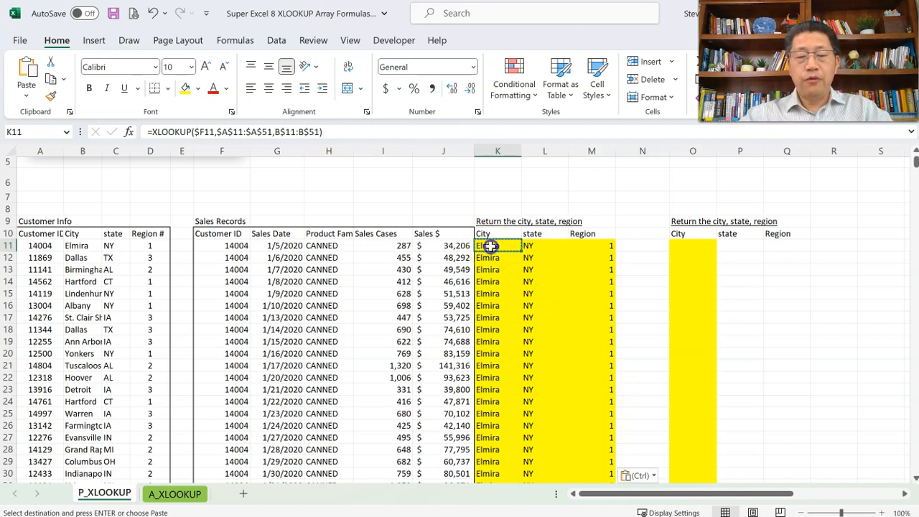
left_click_drag(491, 246, 572, 245)
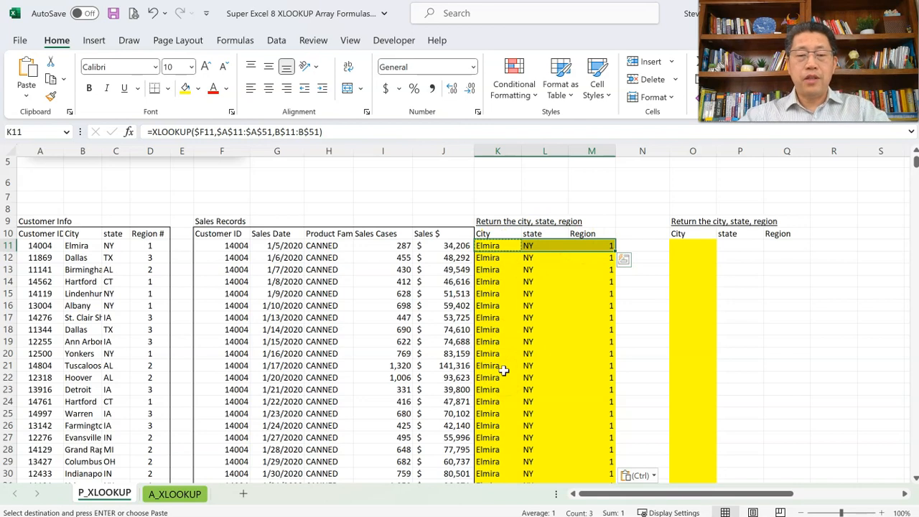
left_click(495, 246)
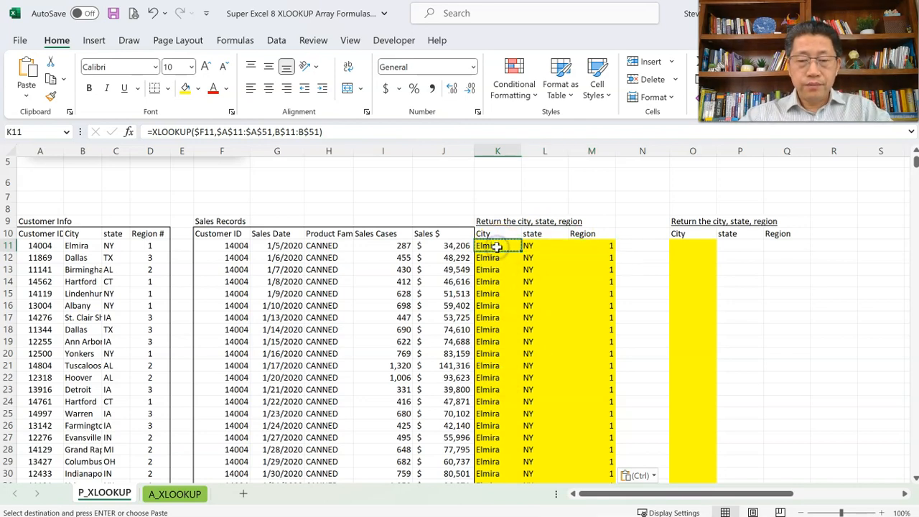
key("ctrl+z")
key("ctrl+z")
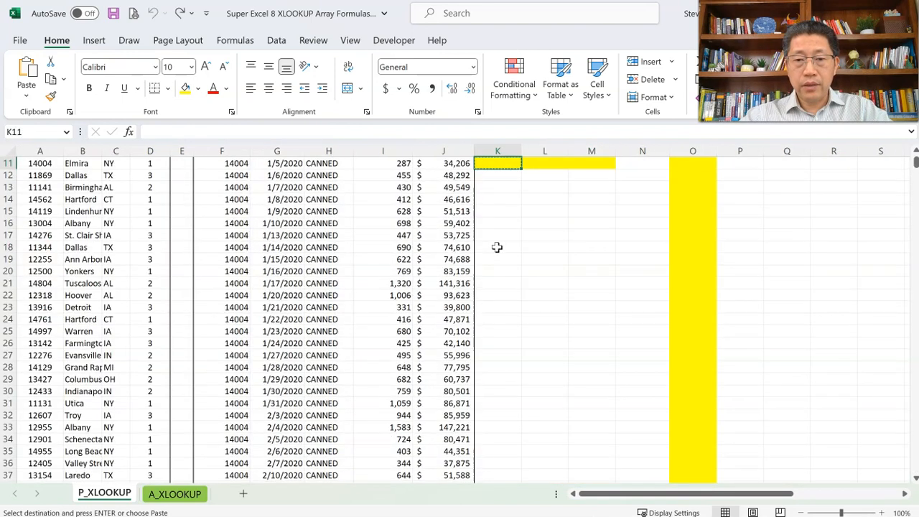
scroll(496, 244, "up", 4)
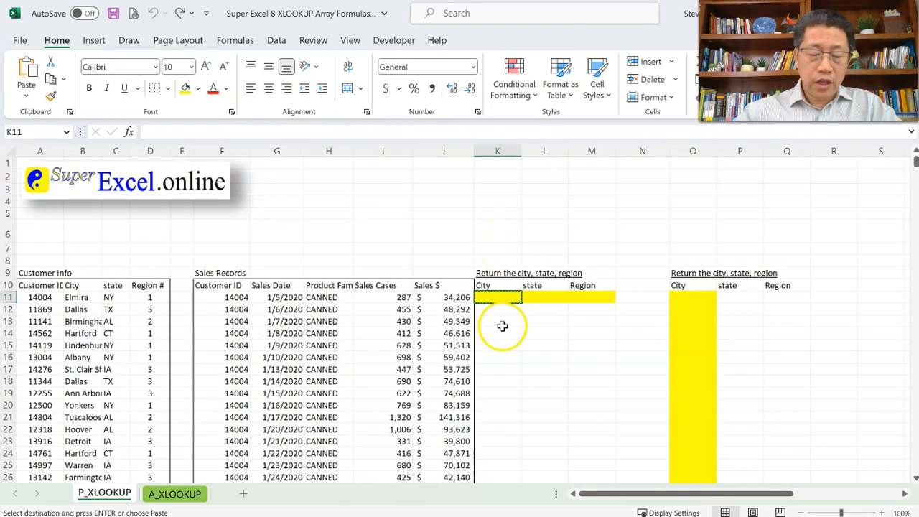
key("Escape")
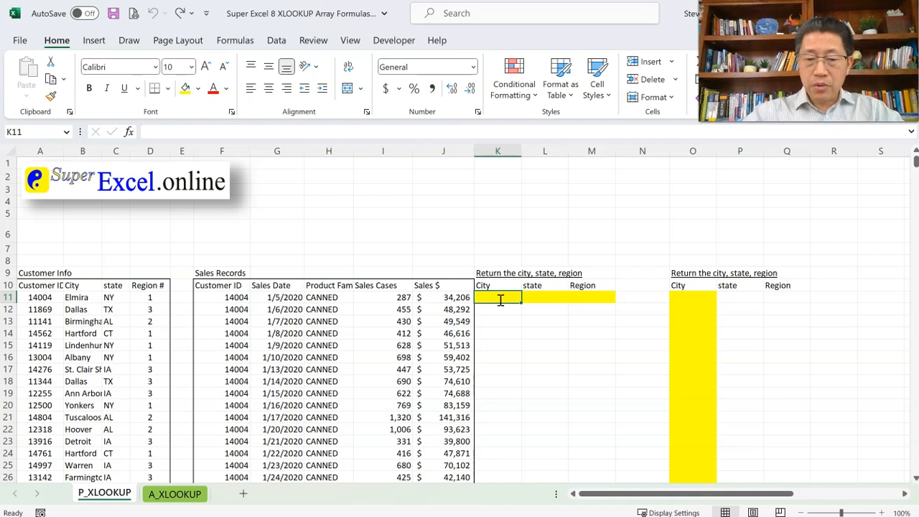
Start an XLOOKUP array formula in K11 with all sales record customer IDs as the column-locked lookup value $F11:$F6570.
type("=xl")
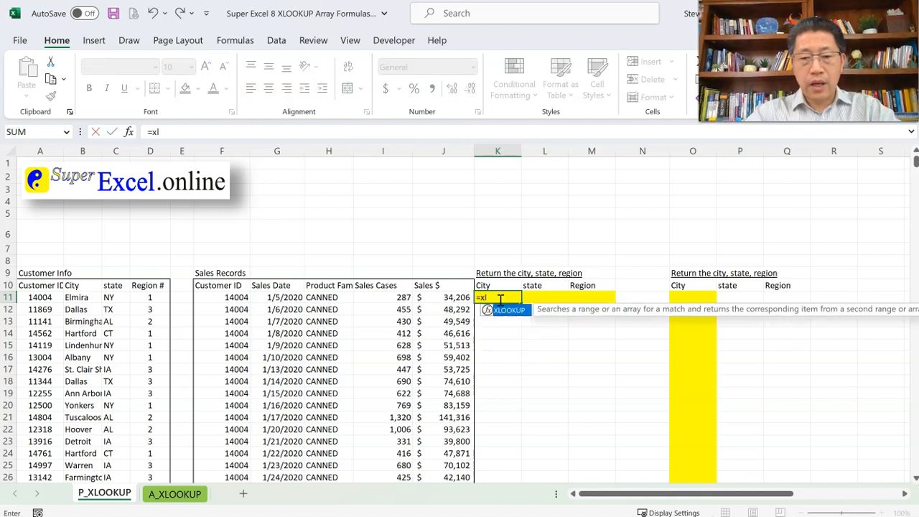
key("Tab")
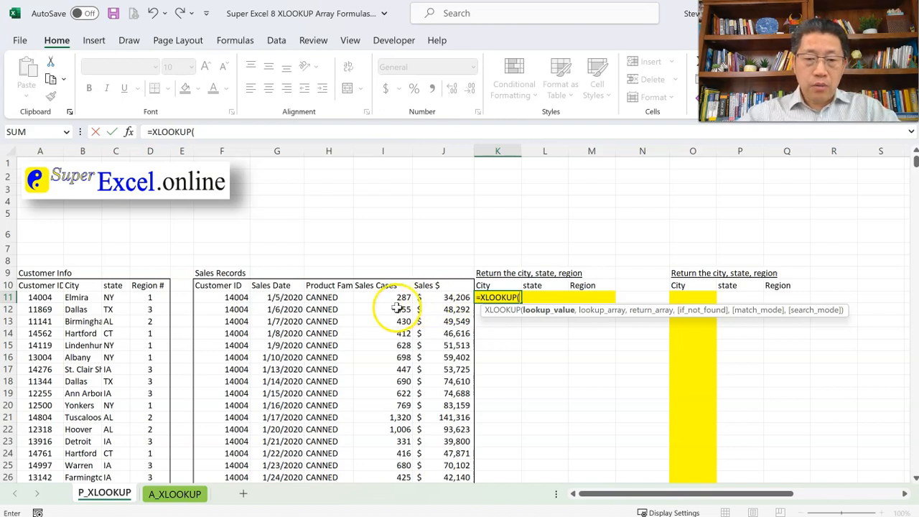
left_click(227, 298)
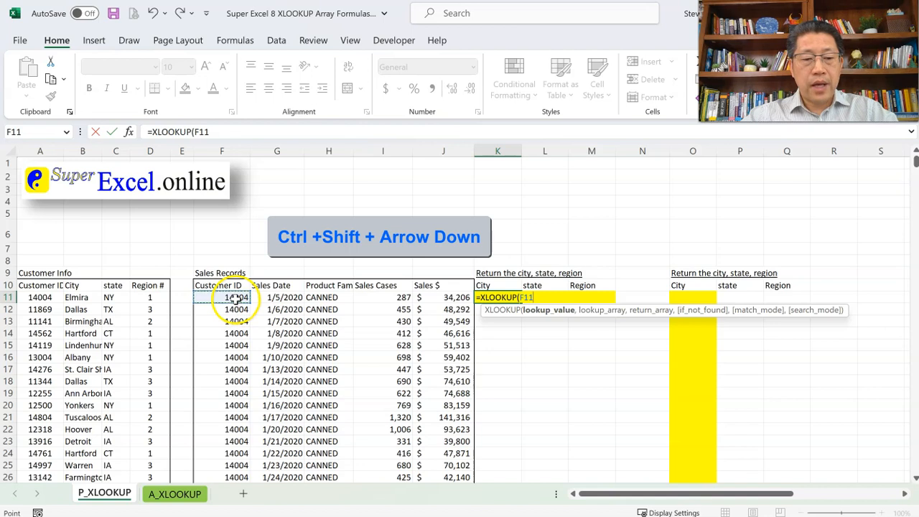
key("ctrl+shift+Down")
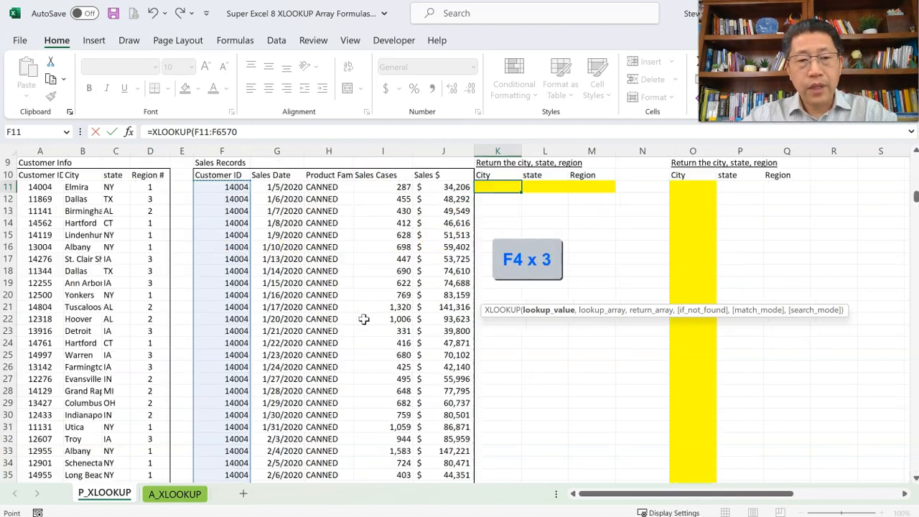
key("F4")
key("F4")
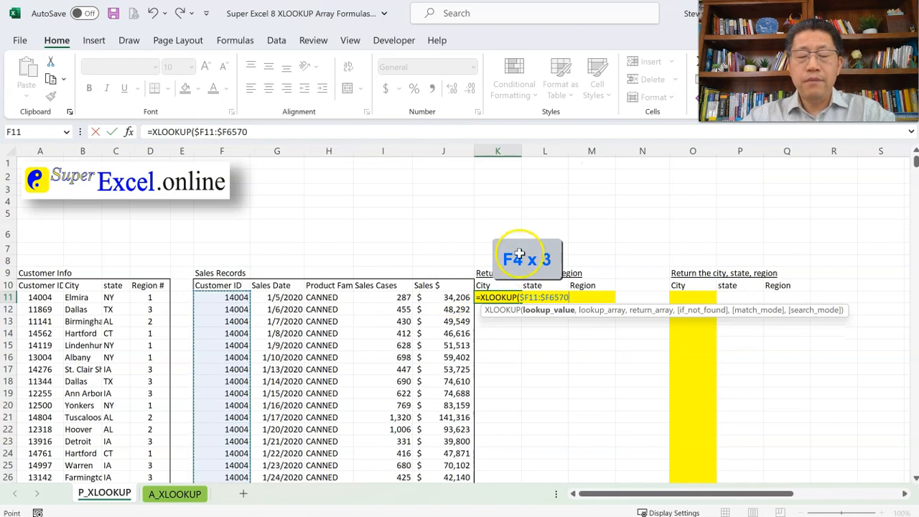
key("F4")
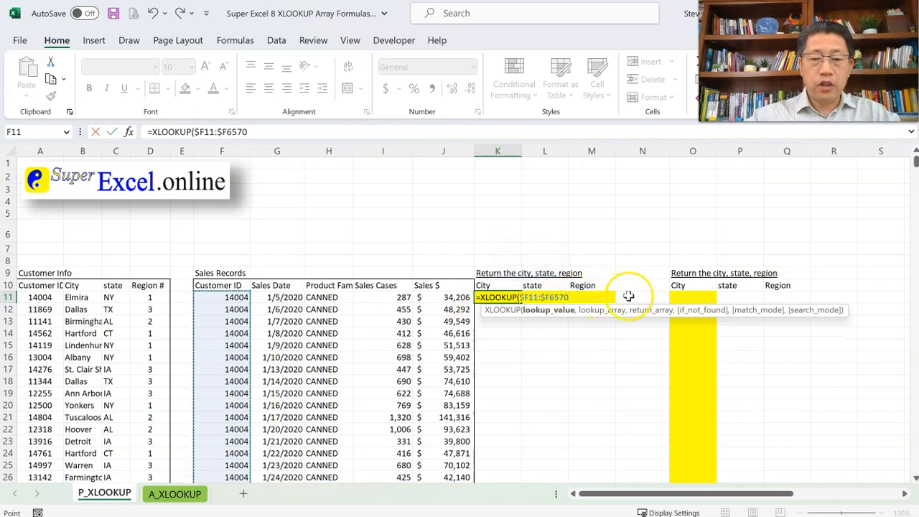
type(",")
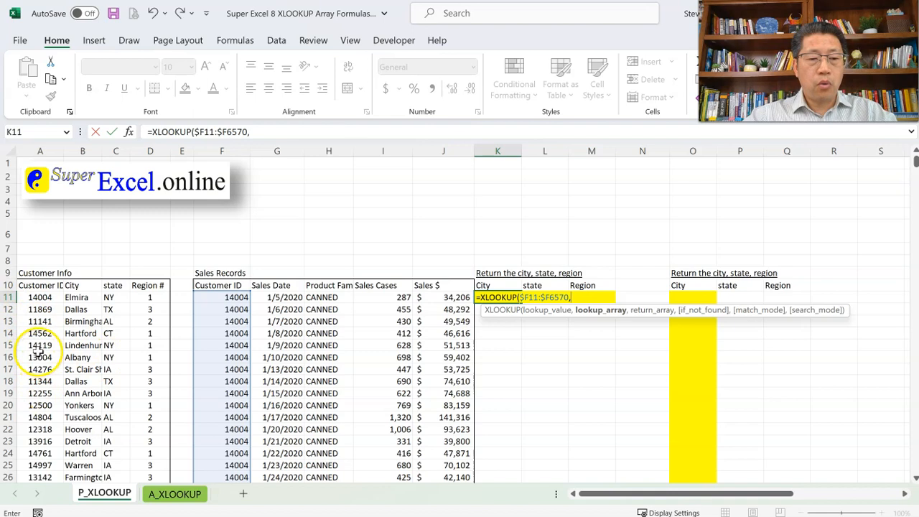
Set the XLOOKUP's lookup array to the Customer Info ID column as $A11:$A51 with only the columns locked.
key("Left")
key("Left")
key("Left")
key("Left")
key("Left")
key("Left")
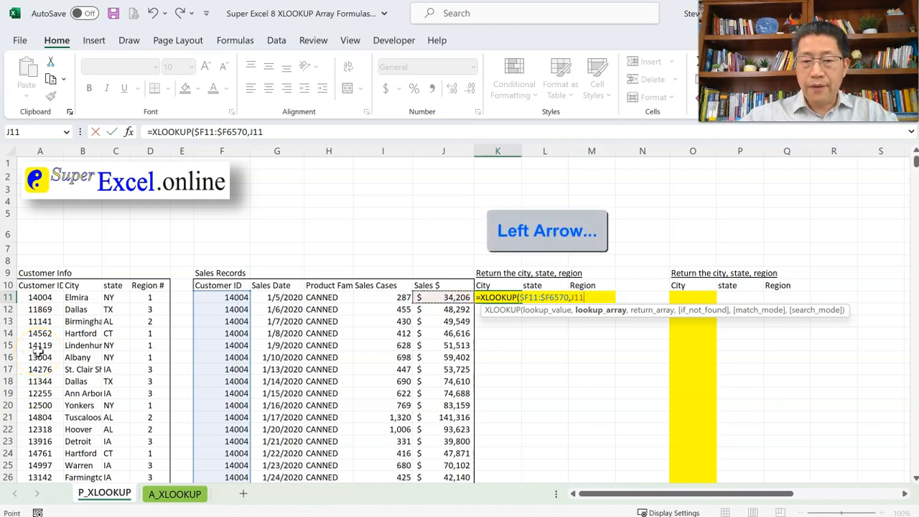
key("Left")
key("Left")
key("Left")
key("Left")
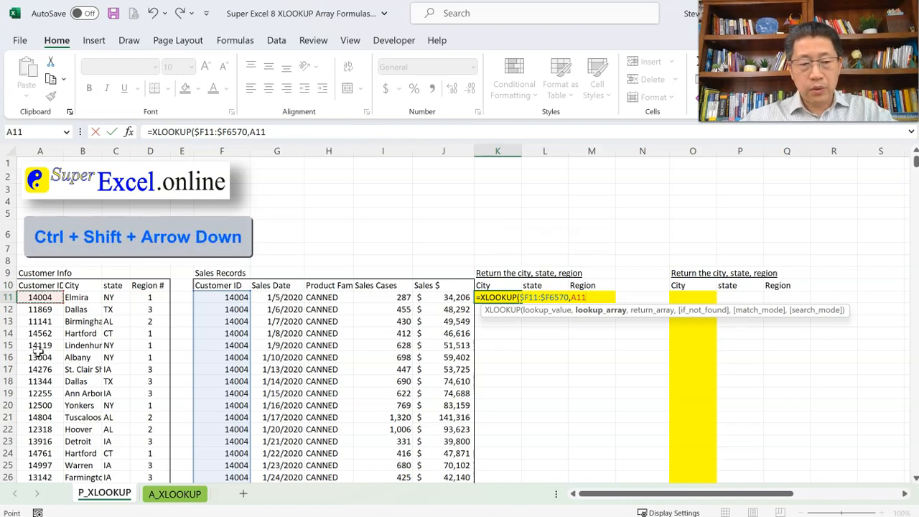
key("ctrl+shift+Down")
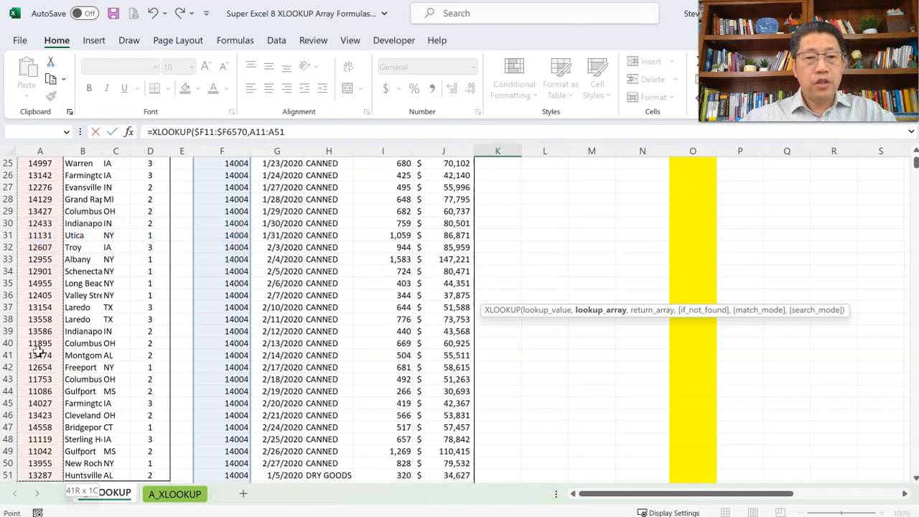
key("F4")
key("F4")
key("F4")
key("F4")
key("F4")
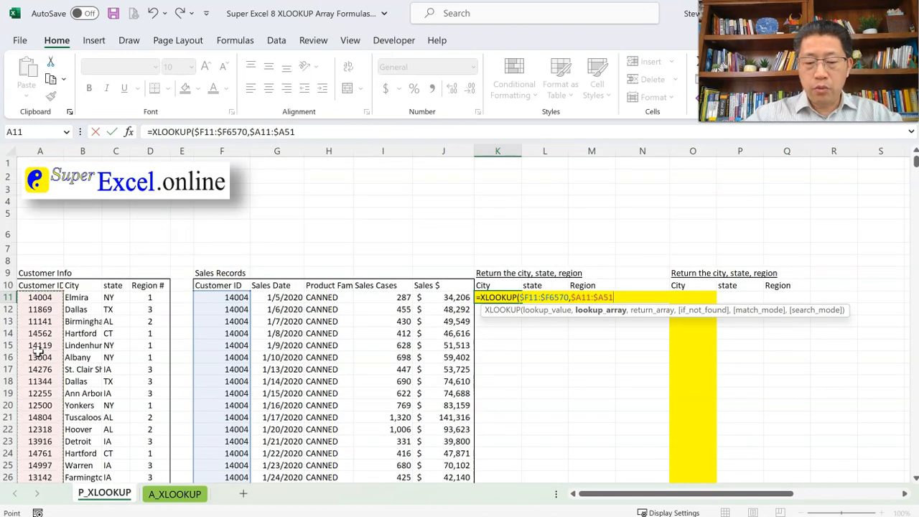
type(",")
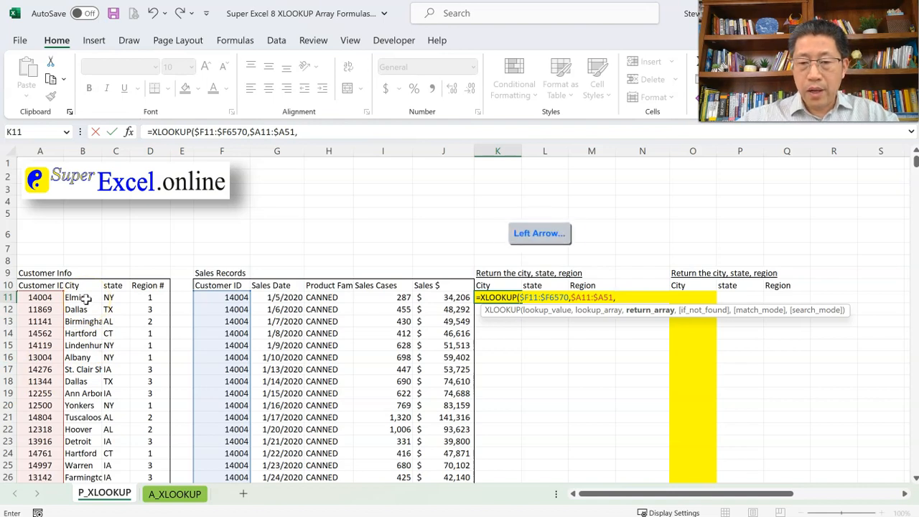
Set the return array to the City column as the relative range B11:B51 and complete the XLOOKUP array formula in K11.
key("Left")
key("Left")
key("Left")
key("Left")
key("Left")
key("Left")
key("Left")
key("Left")
key("Left")
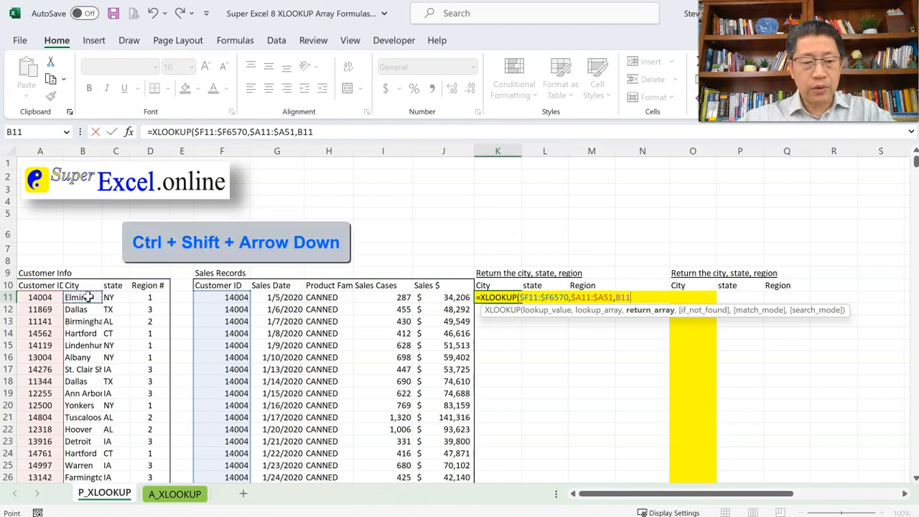
key("ctrl+shift+Down")
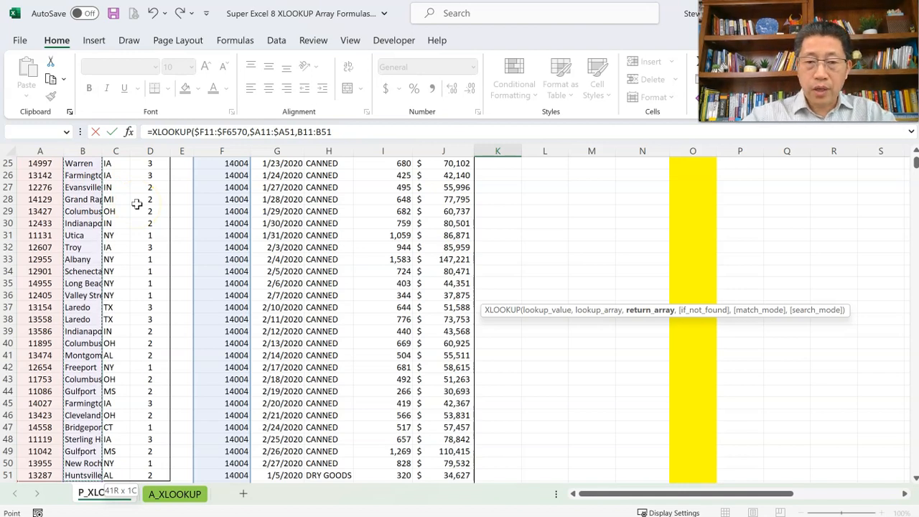
type(")")
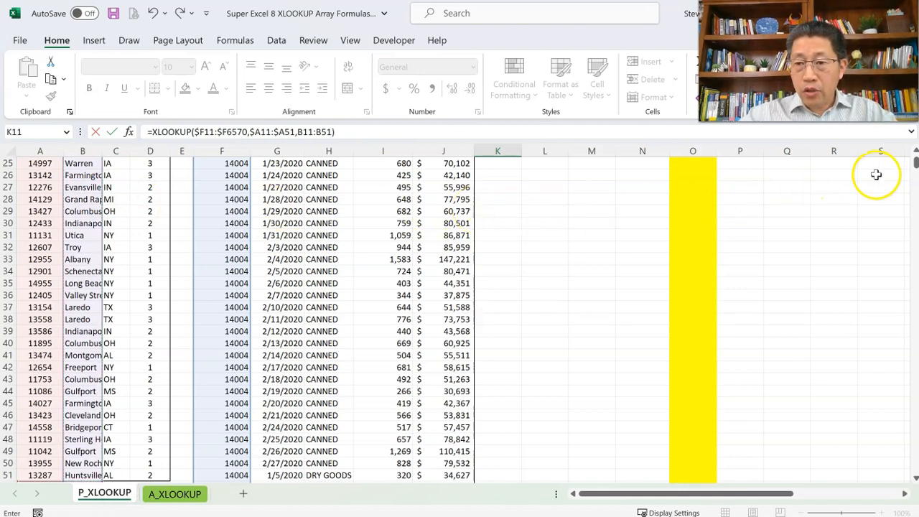
left_click_drag(914, 163, 915, 153)
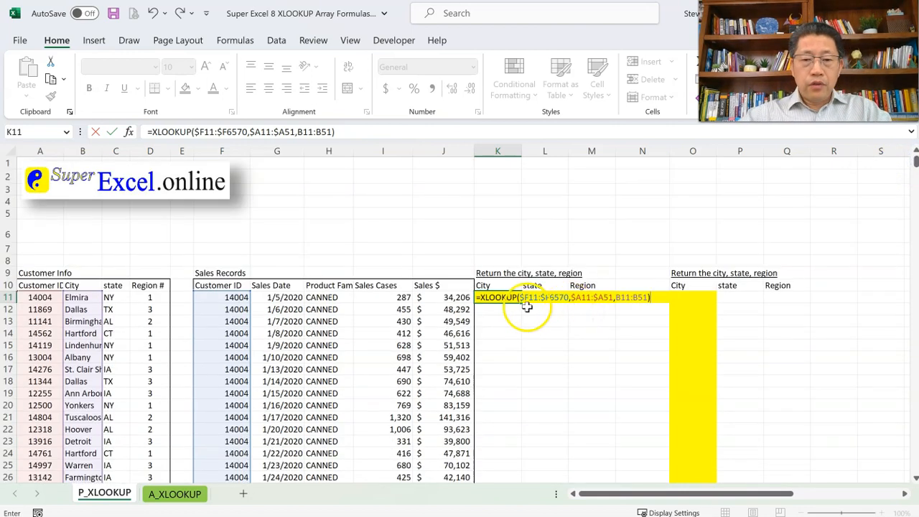
left_click_drag(520, 296, 569, 297)
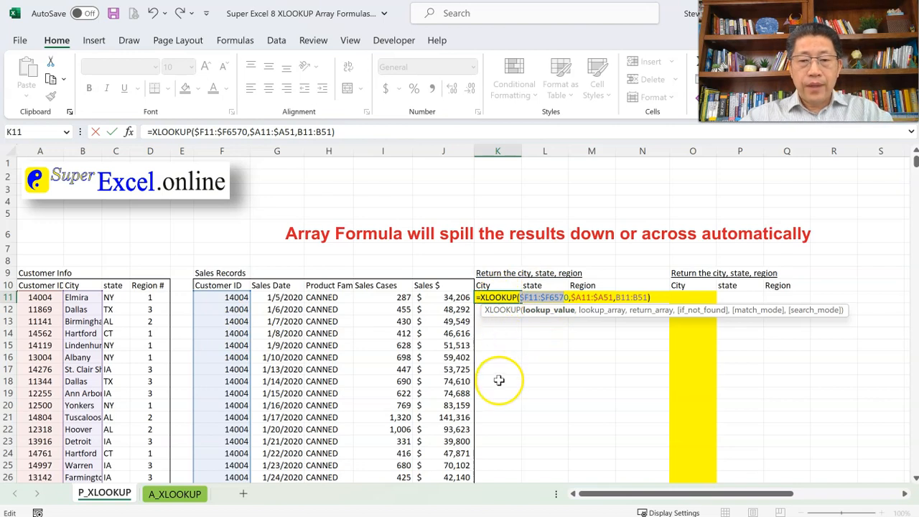
key("Return")
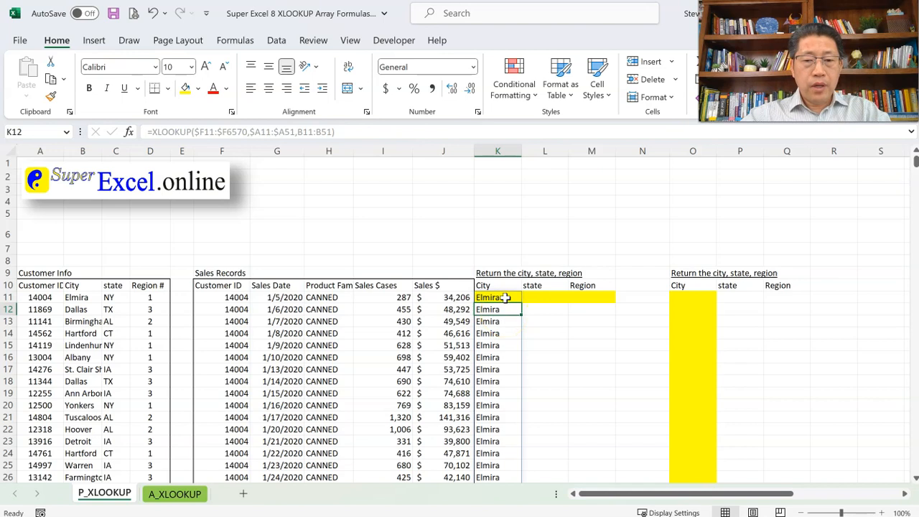
Check the spilled city results in column K down to the last sales record in row 6570.
scroll(496, 350, "down", 3)
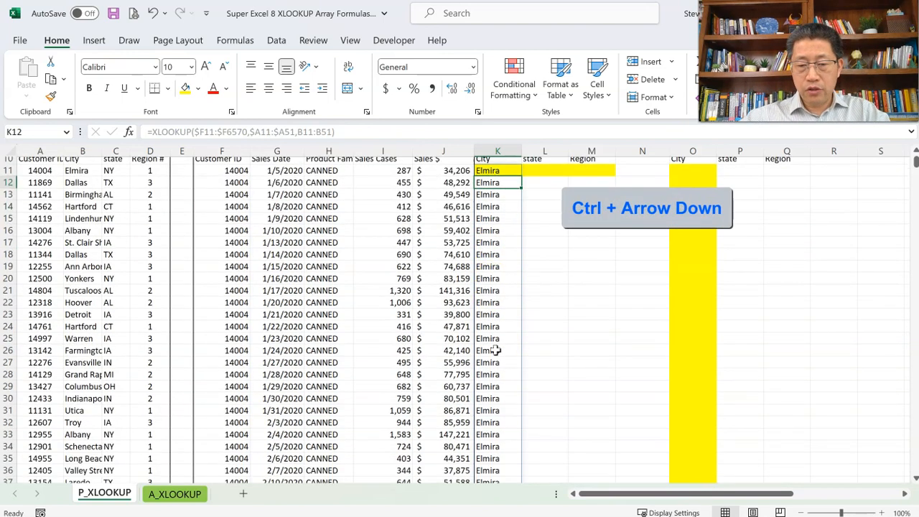
key("ctrl+Down")
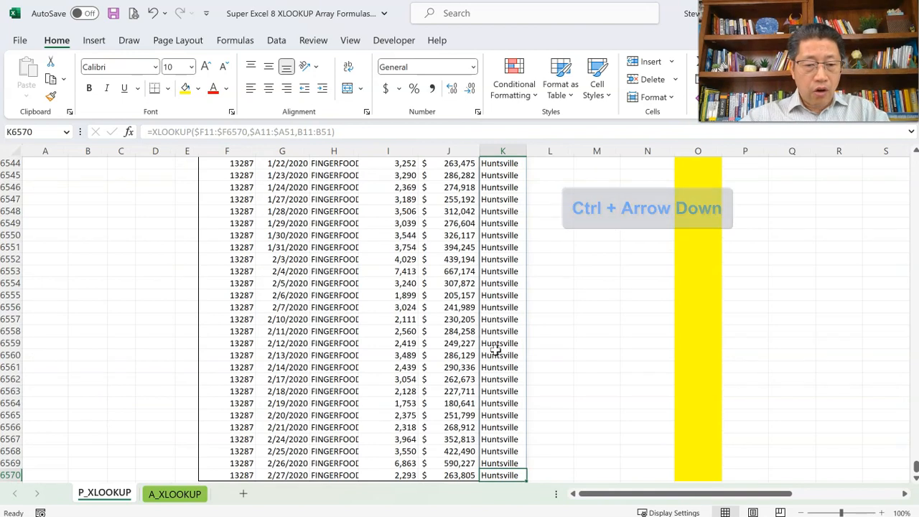
scroll(515, 376, "down", 2)
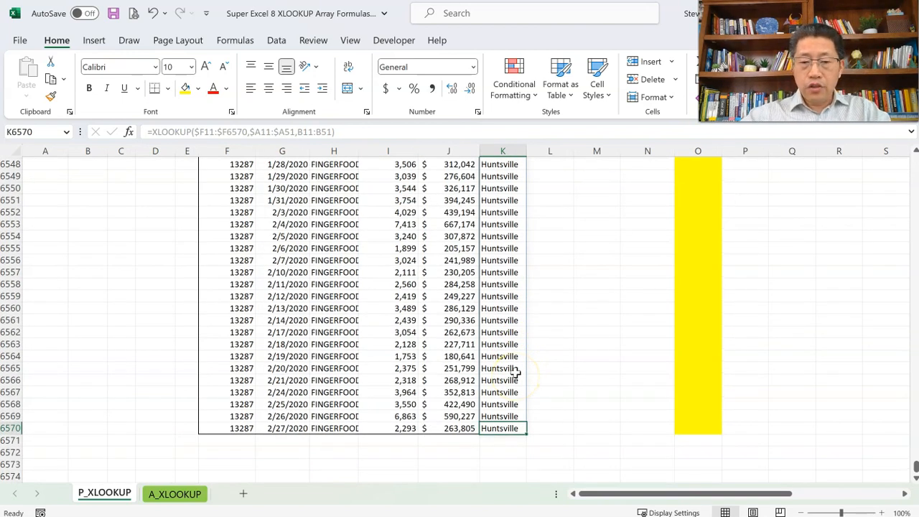
scroll(516, 370, "up", 3)
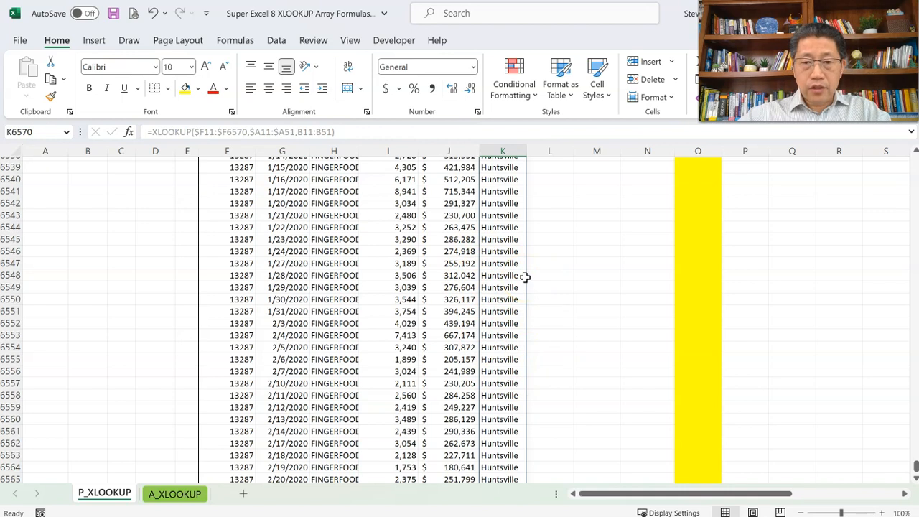
key("ctrl+Up")
Compare the XLOOKUP formula in K11 with the formula shown for the spilled city cells below it.
left_click(490, 233)
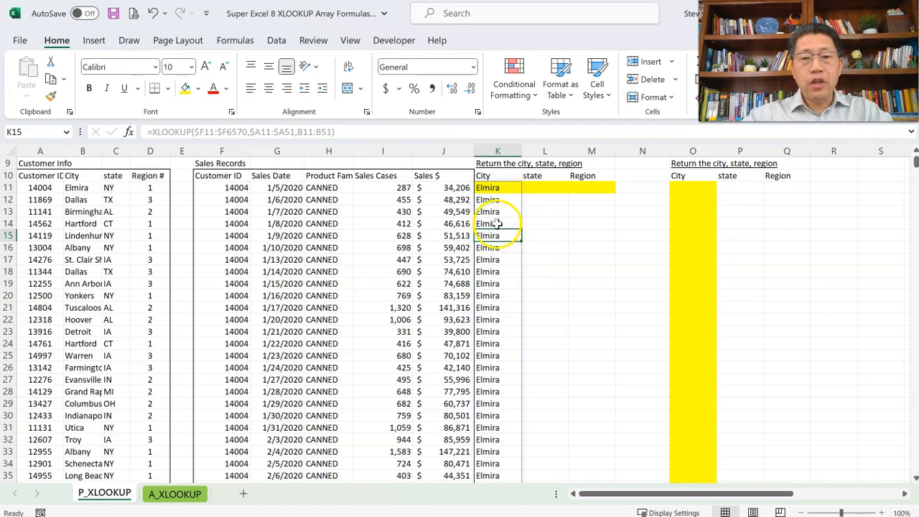
left_click(488, 189)
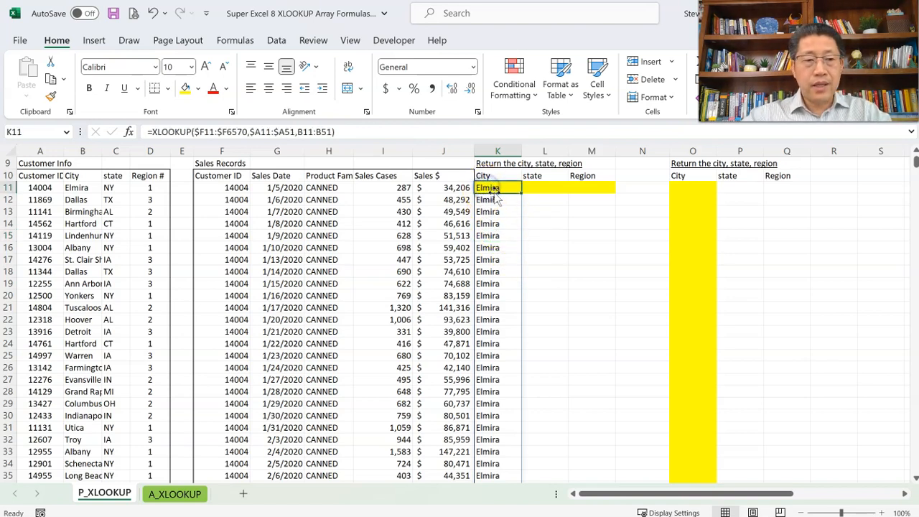
left_click_drag(496, 200, 501, 336)
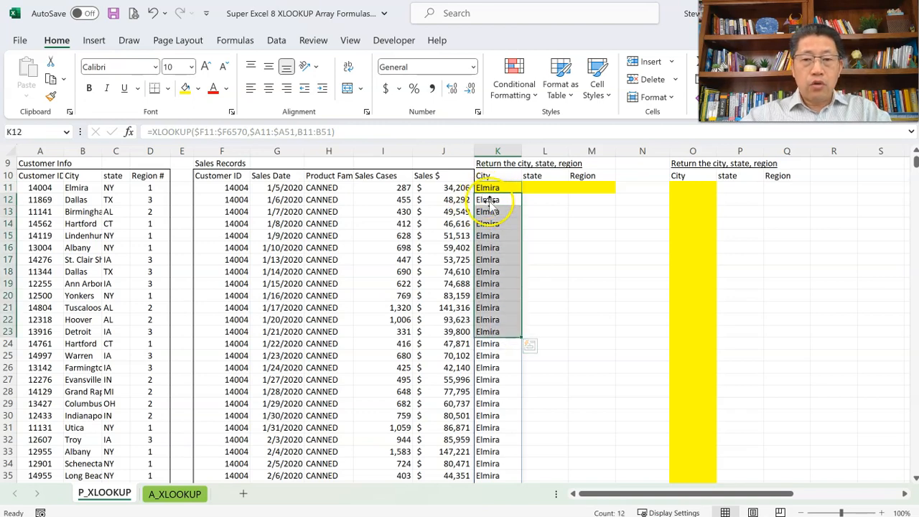
left_click(499, 237)
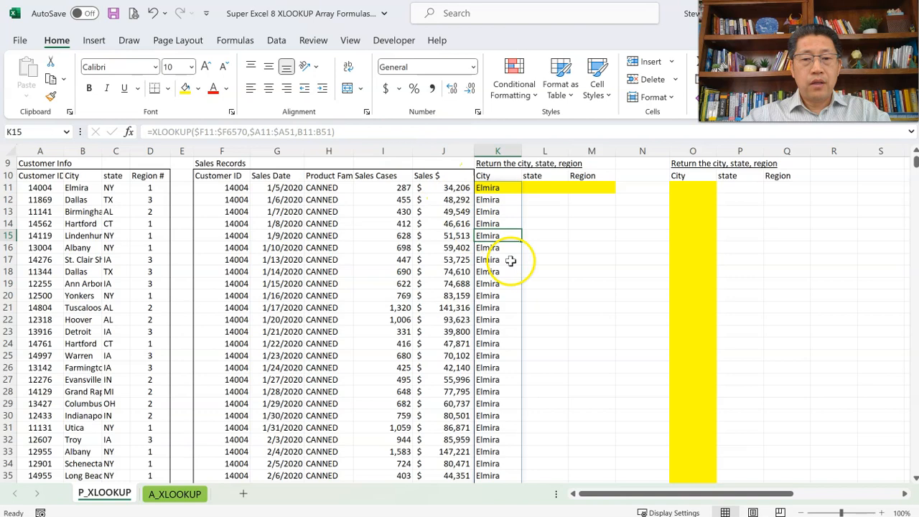
Try to clear the individual spilled city cells K21 and K17.
left_click(501, 307)
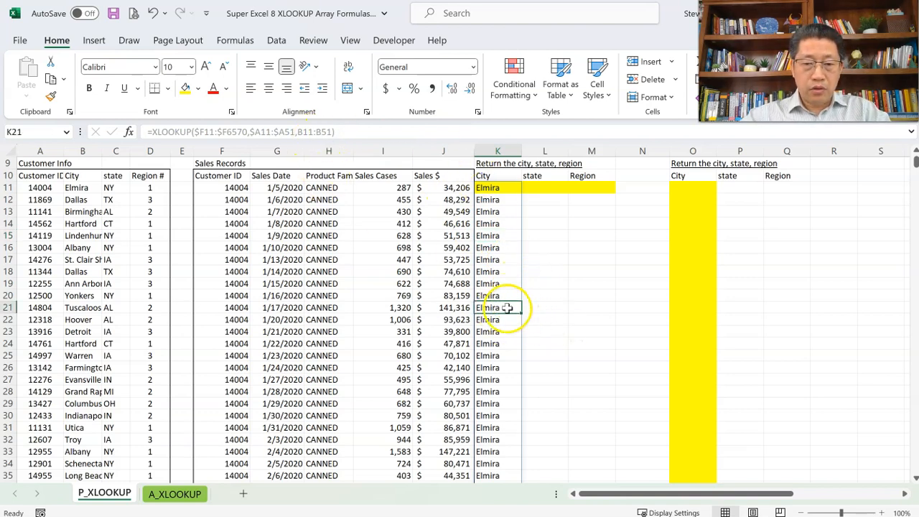
key("BackSpace")
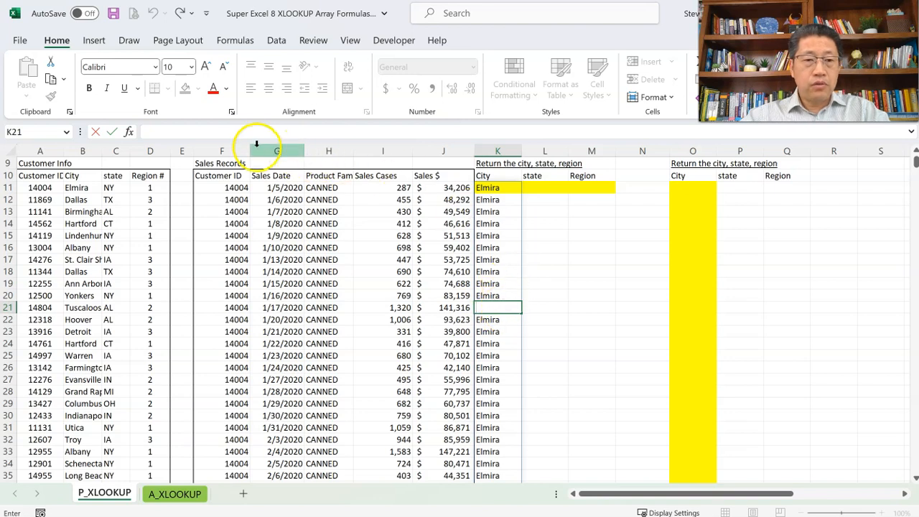
key("ctrl+Return")
left_click(499, 259)
key("BackSpace")
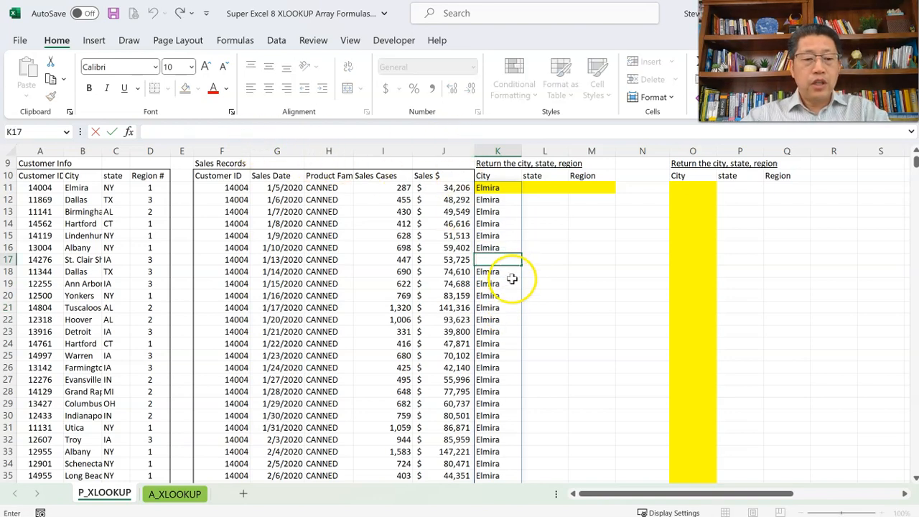
key("ctrl+Return")
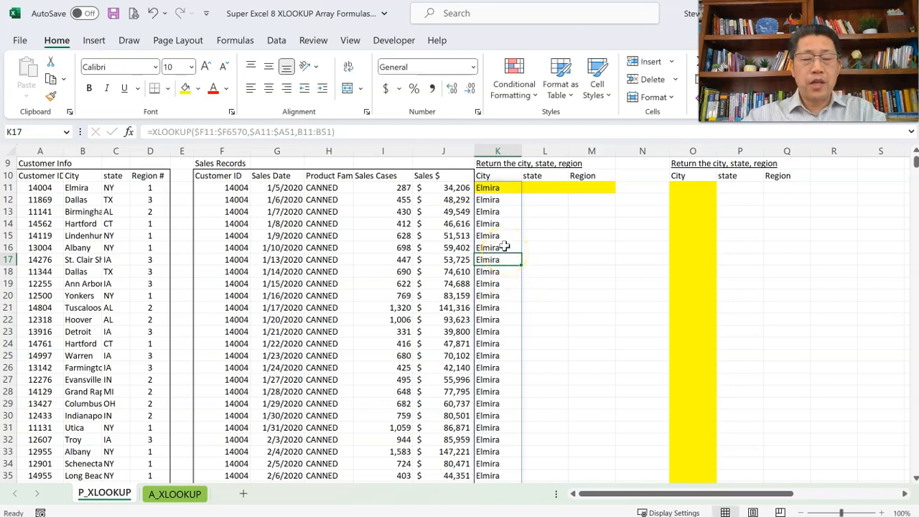
Overwrite the spilled city cell K17 with the text eruuerti and inspect the array formula in K11.
left_click(505, 264)
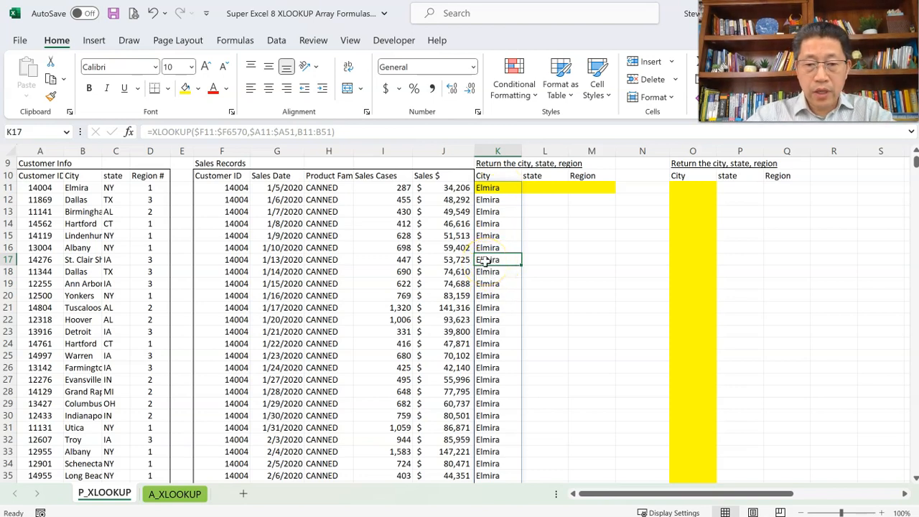
type("eruerti")
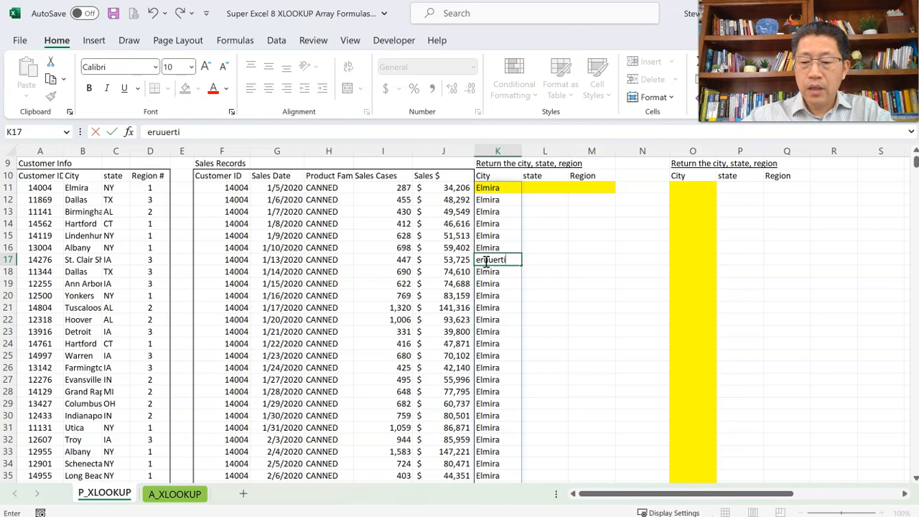
key("Return")
left_click(495, 187)
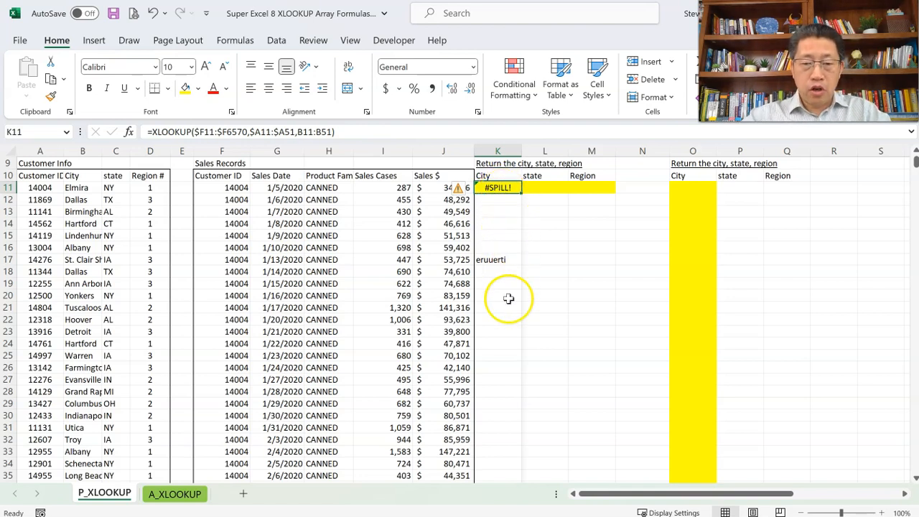
Delete the typed text from K17 inside the spill range.
left_click(498, 260)
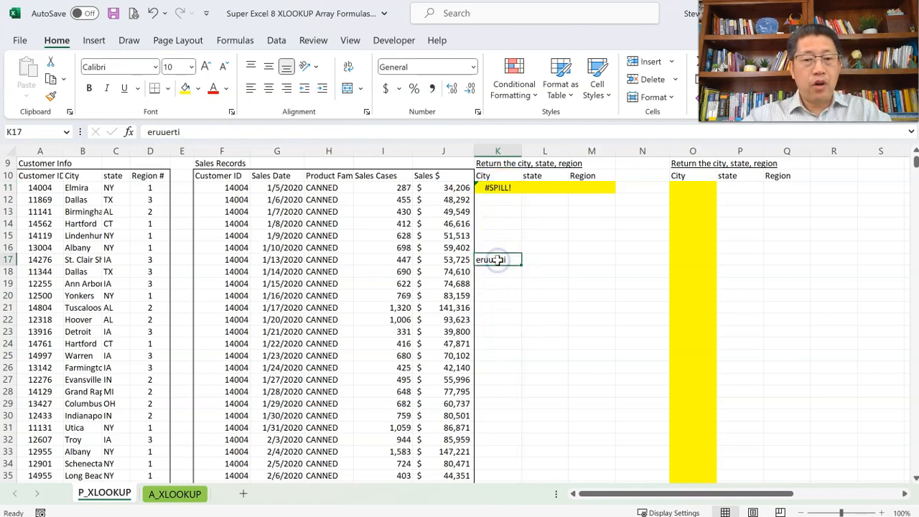
left_click(498, 187)
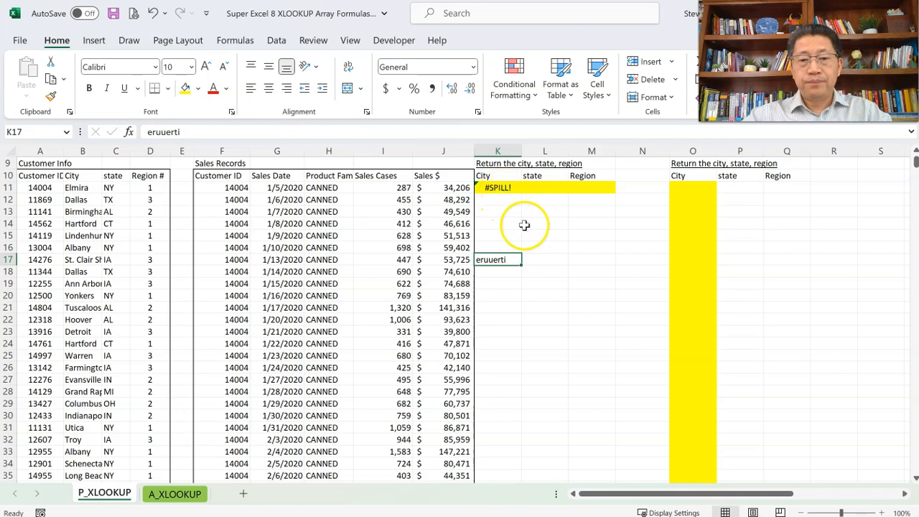
key("Delete")
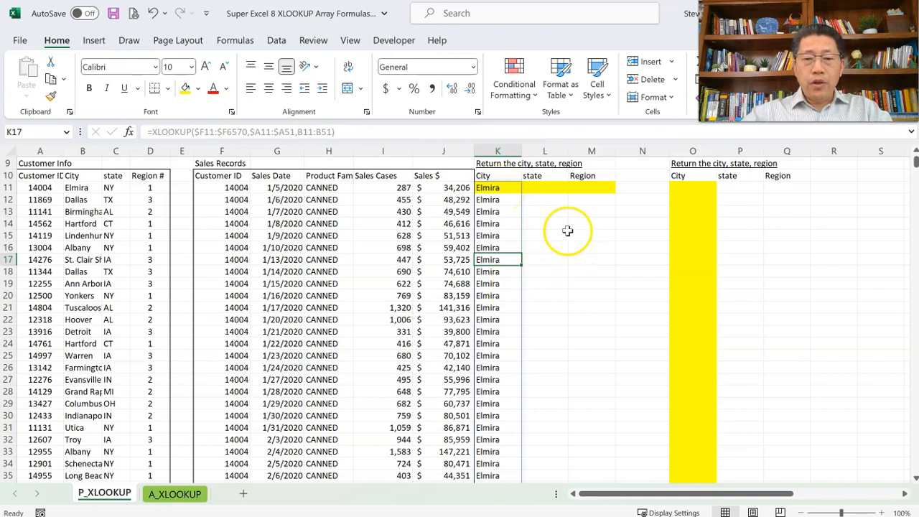
Try copying the spilled cities K13:K16 with a regular paste into column N starting at N13.
left_click_drag(489, 212, 488, 246)
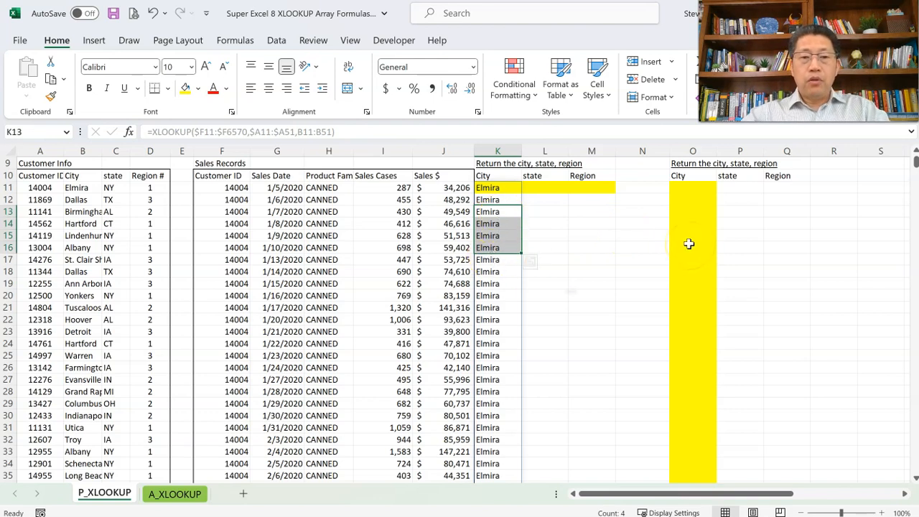
key("ctrl+c")
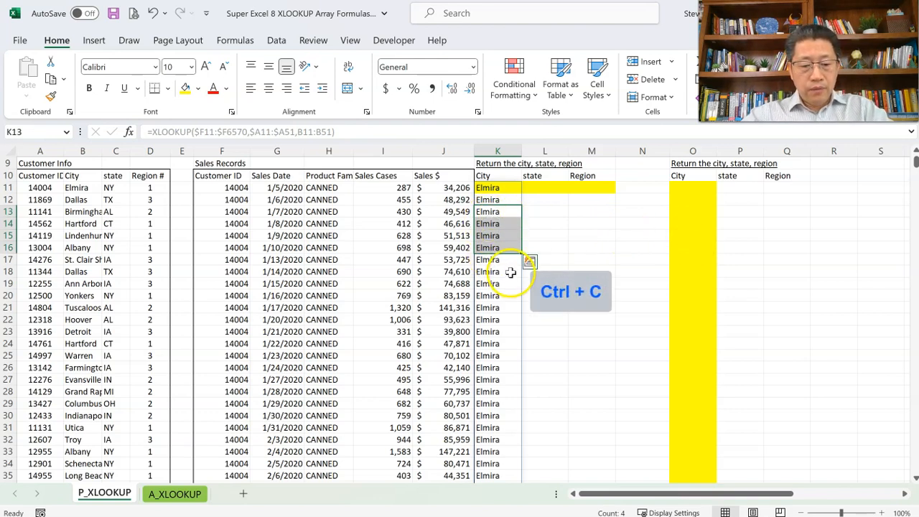
left_click(635, 213)
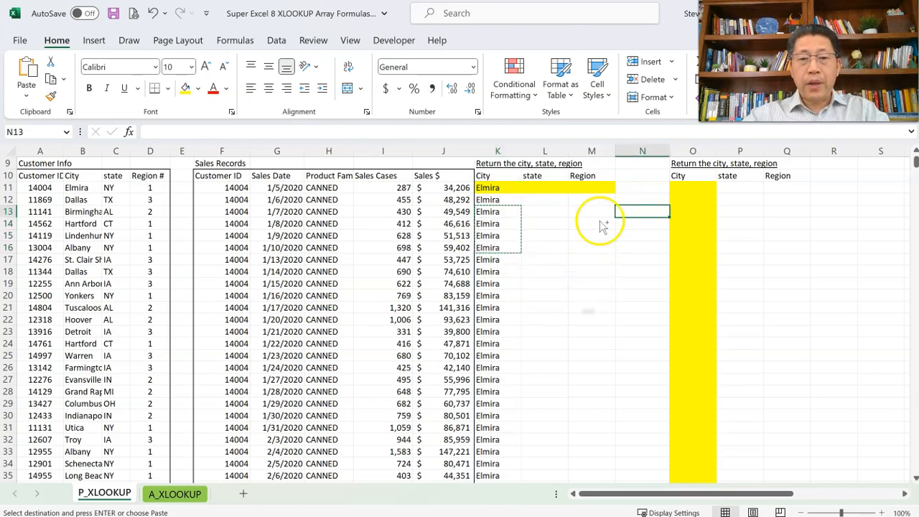
key("ctrl+v")
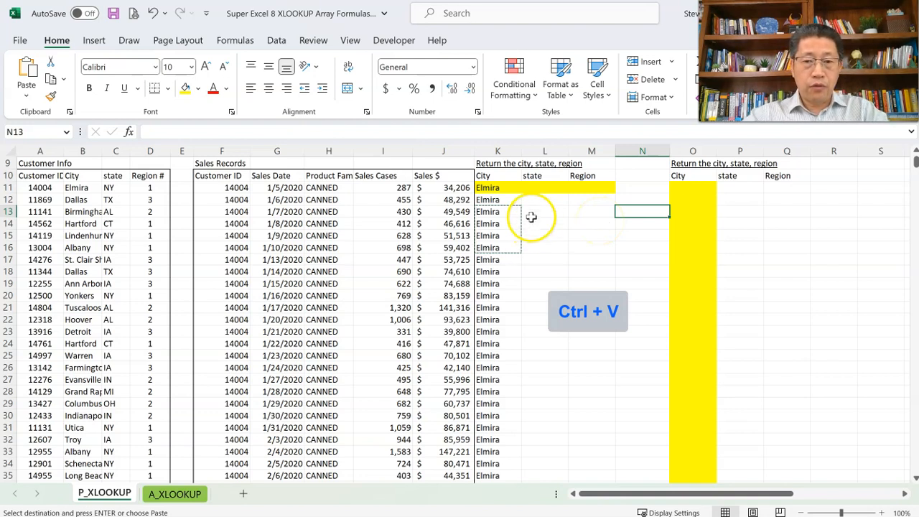
key("ctrl+v")
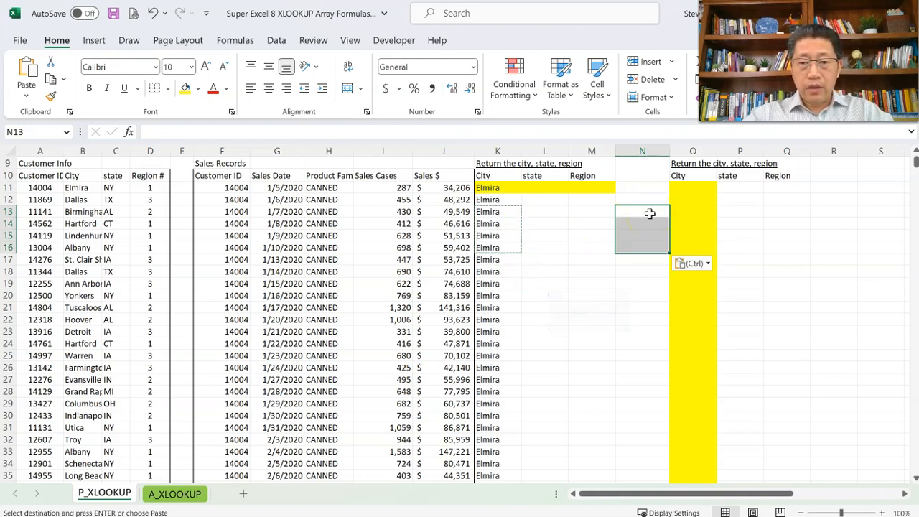
left_click(648, 211)
key("Return")
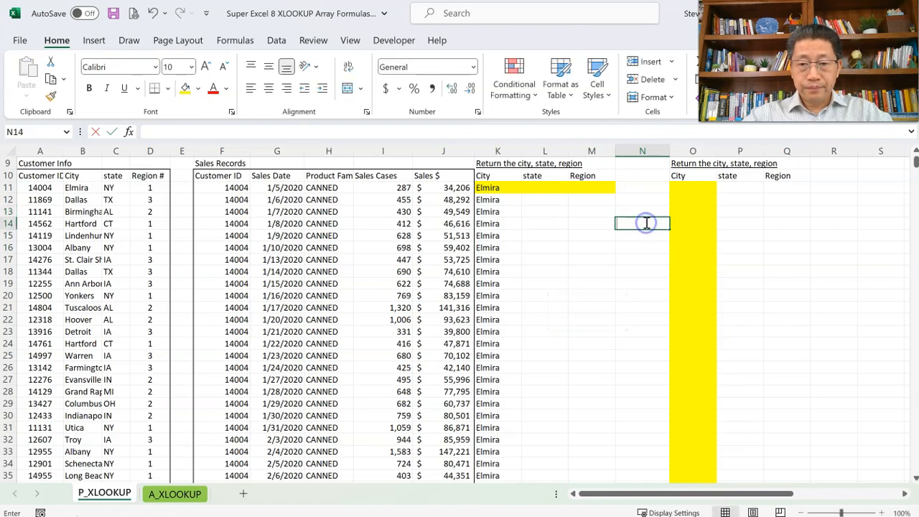
key("Return")
key("Up")
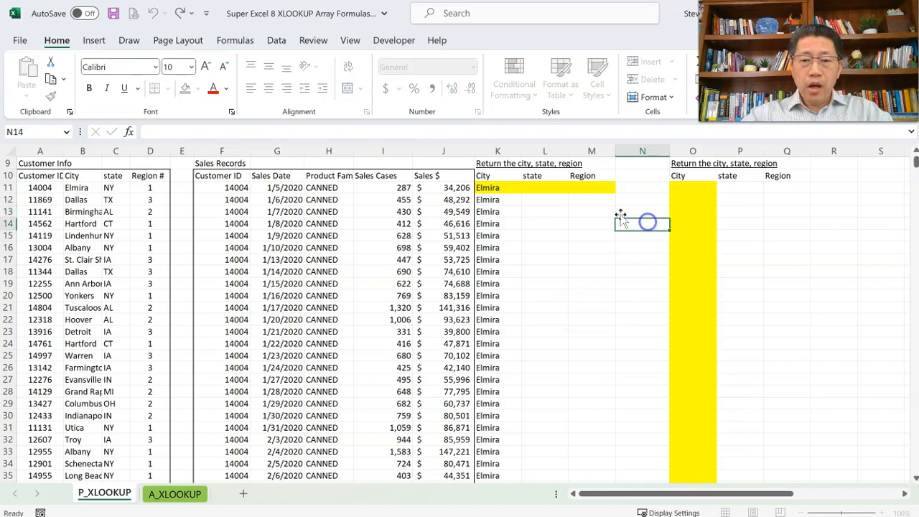
Copy the spilled cities K14:K17 to N14 as values only, and clear the pasted copies.
left_click_drag(498, 223, 501, 252)
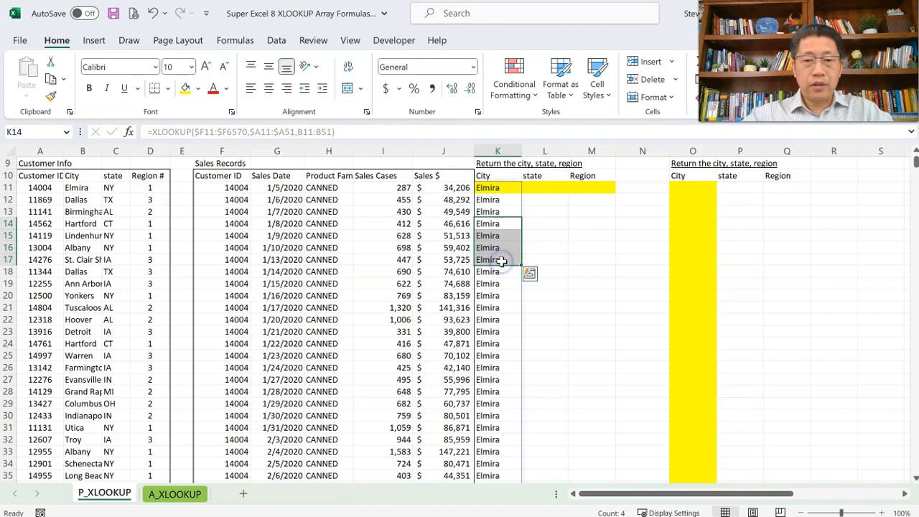
left_click(488, 188)
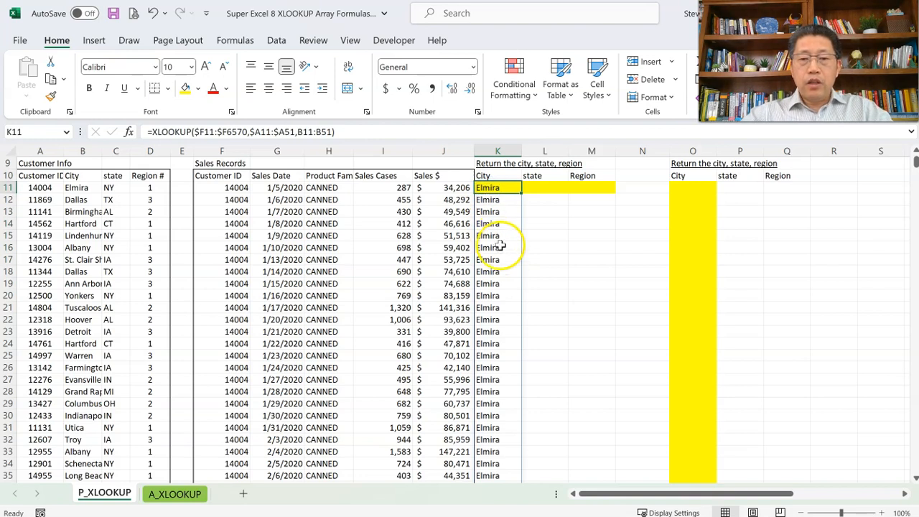
key("ctrl+c")
left_click_drag(498, 223, 495, 260)
key("ctrl+c")
left_click(633, 223)
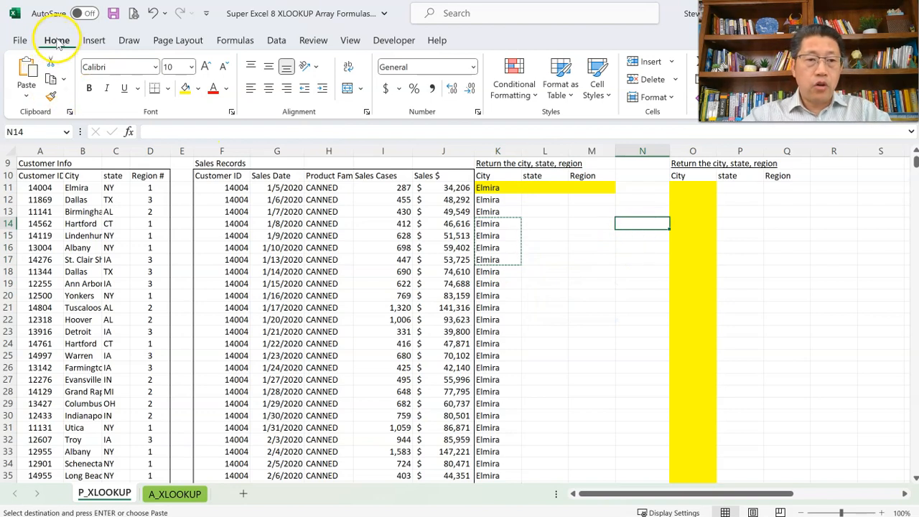
left_click(25, 96)
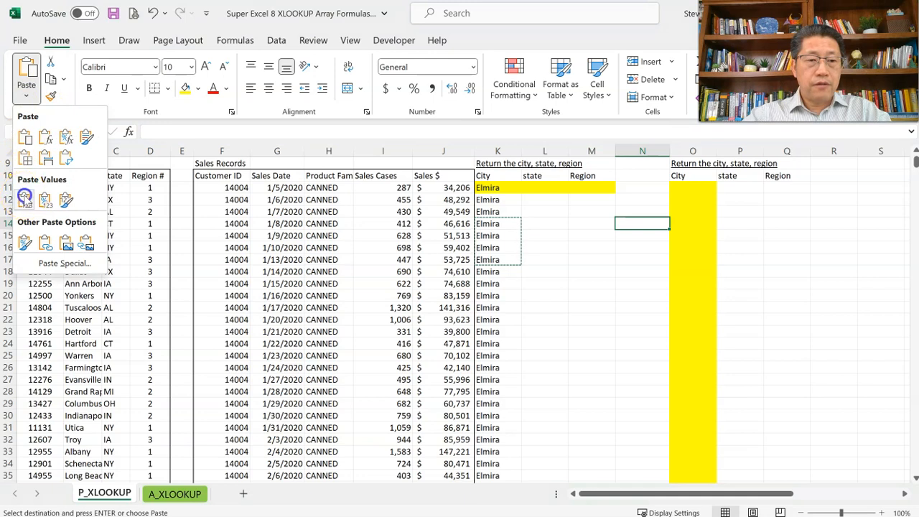
left_click(24, 197)
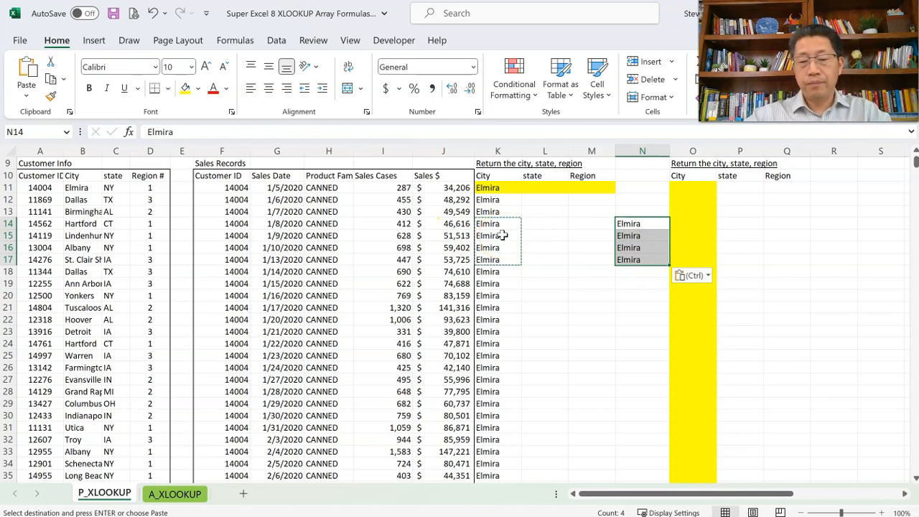
key("ctrl+z")
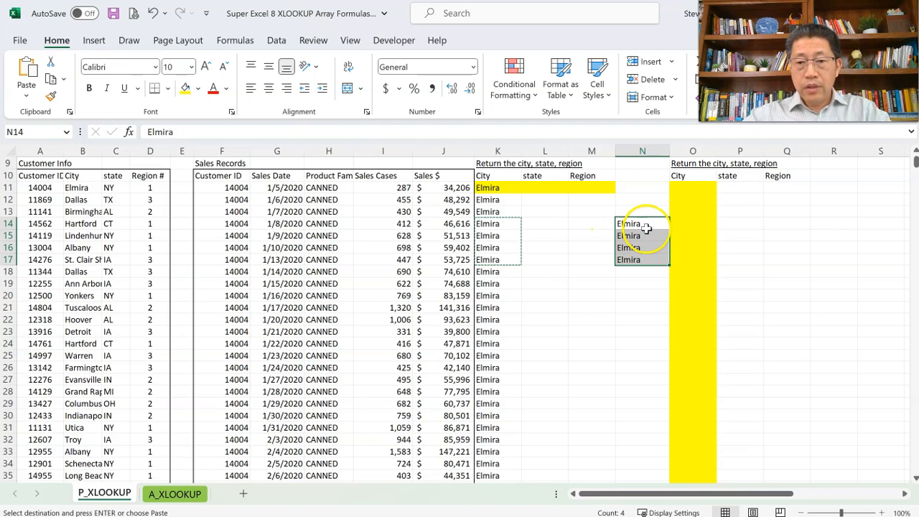
key("Delete")
Fill the K11 XLOOKUP array formula across the state and region columns to M11, and review the formulas in M11 and K11.
left_click(502, 188)
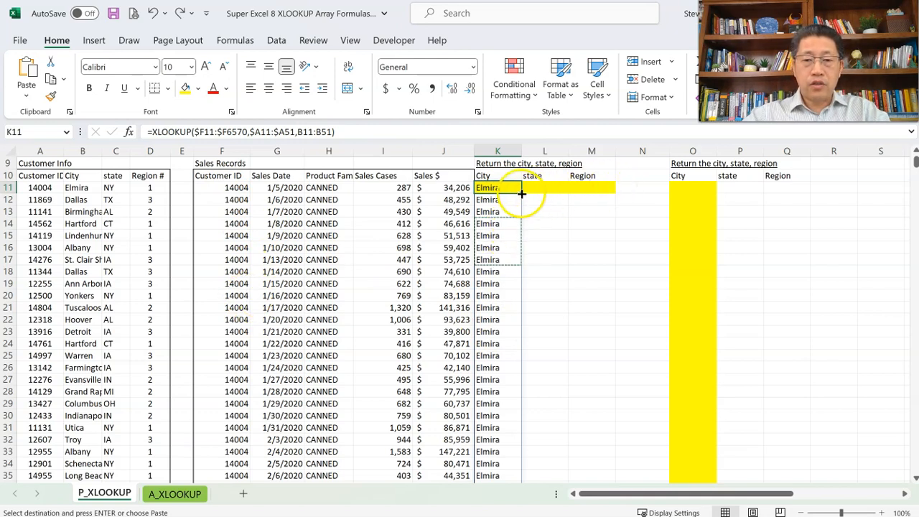
left_click_drag(521, 193, 608, 199)
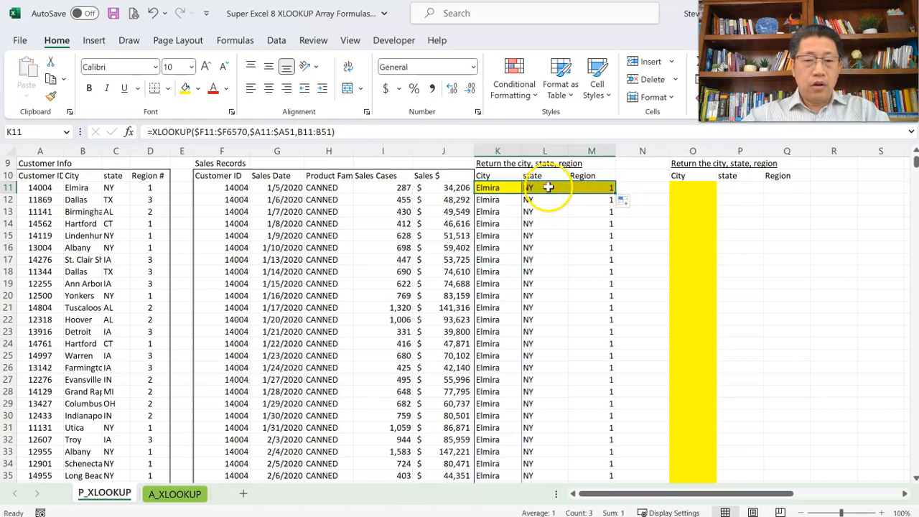
left_click(590, 187)
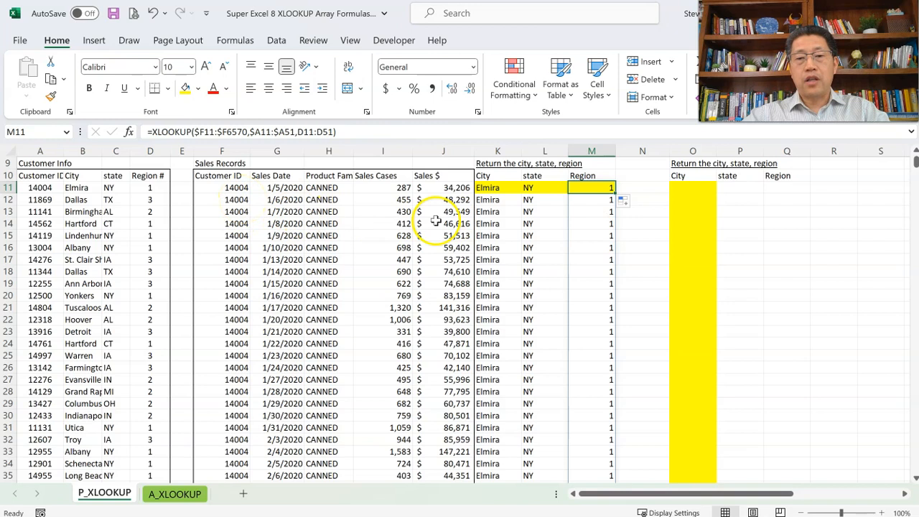
double_click(492, 188)
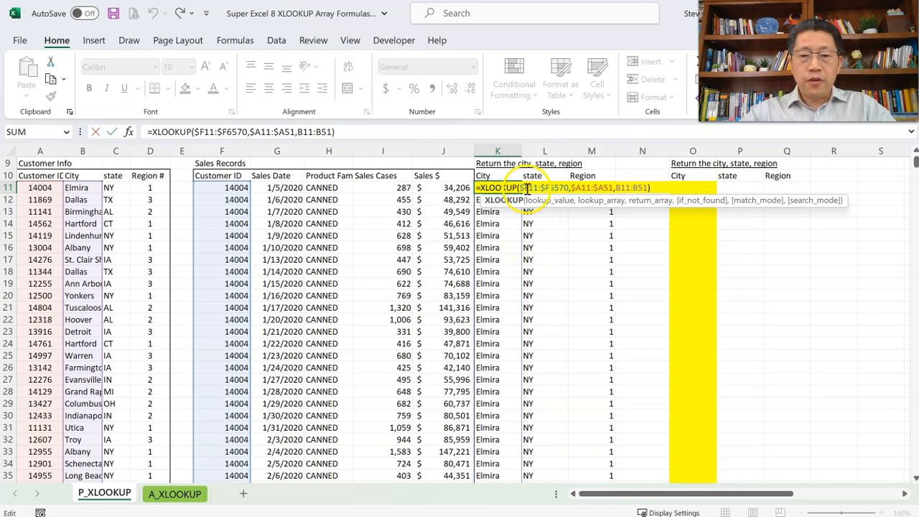
Examine the lookup value and return array arguments in the K11 XLOOKUP formula.
left_click_drag(519, 188, 562, 188)
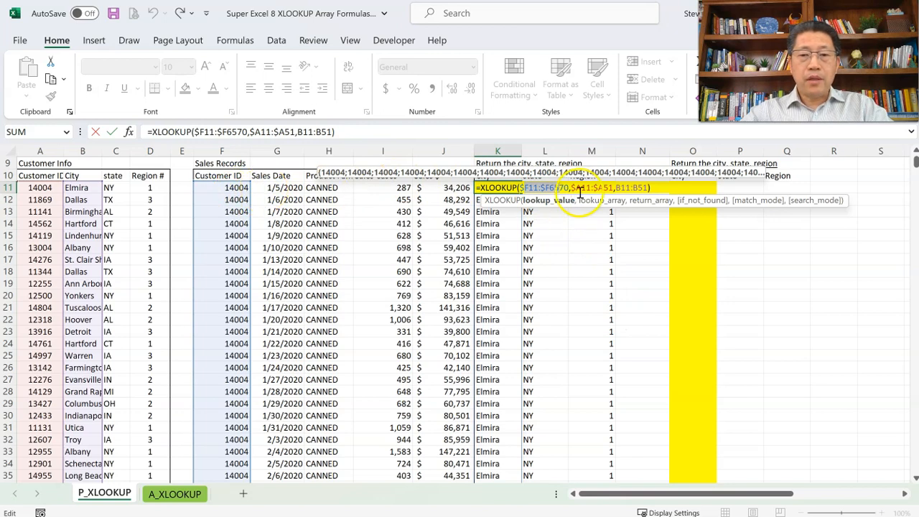
left_click_drag(615, 188, 647, 188)
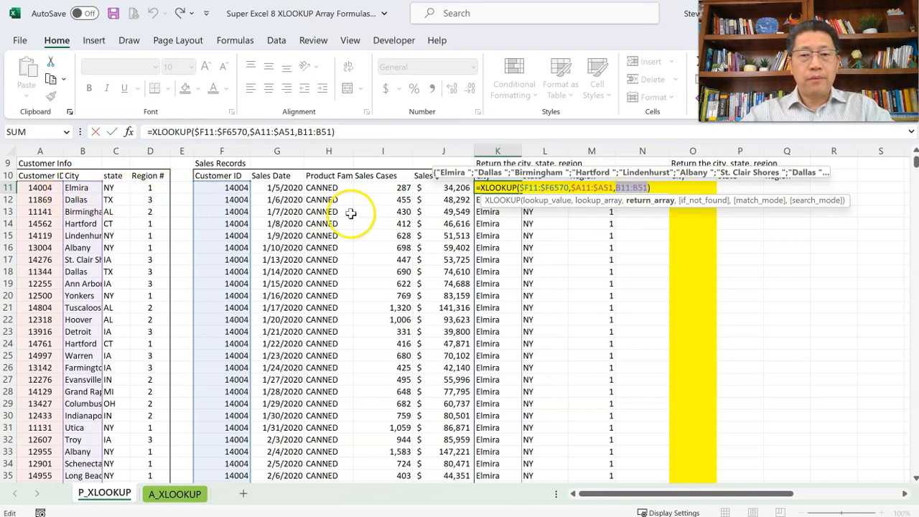
key("Return")
Hide columns K through N so the second city, state, region block sits beside the sales records.
left_click_drag(641, 150, 511, 148)
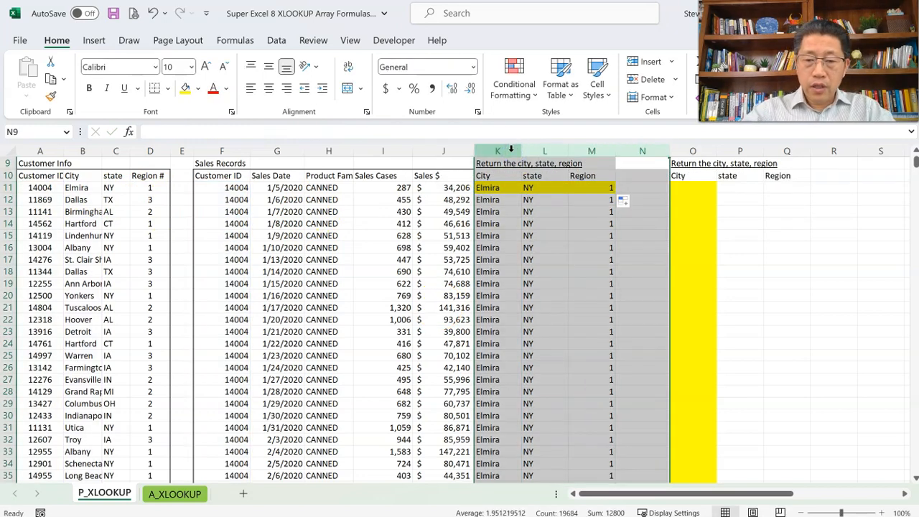
key("ctrl+minus")
scroll(542, 287, "up", 3)
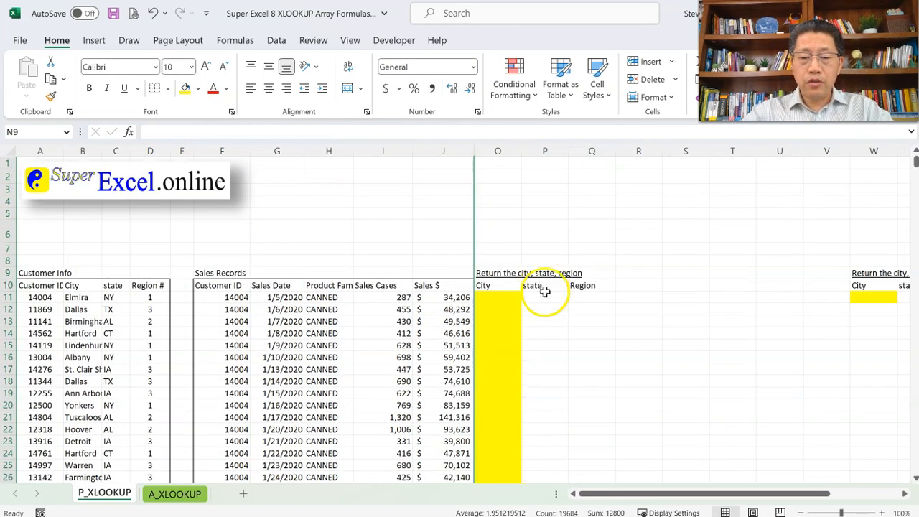
Start an XLOOKUP formula in O11 with the sales record's customer ID in F11 as the lookup value.
left_click(511, 297)
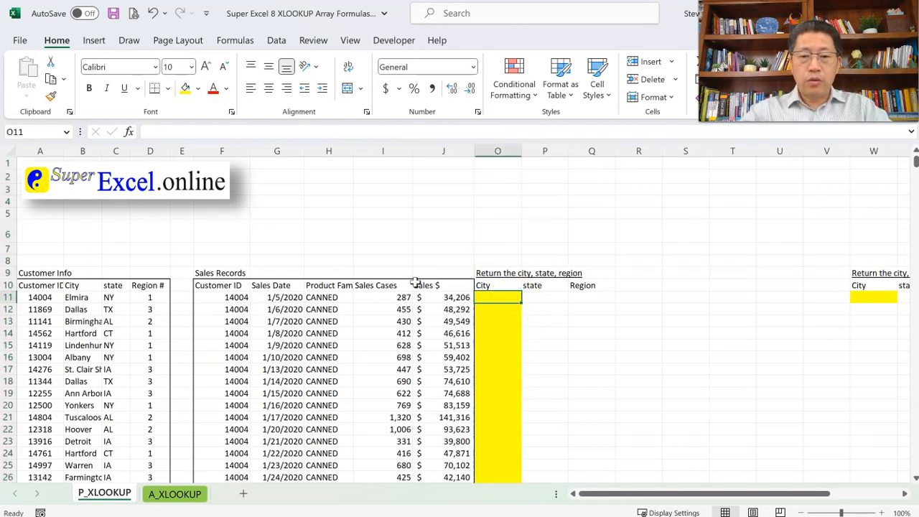
left_click(209, 297)
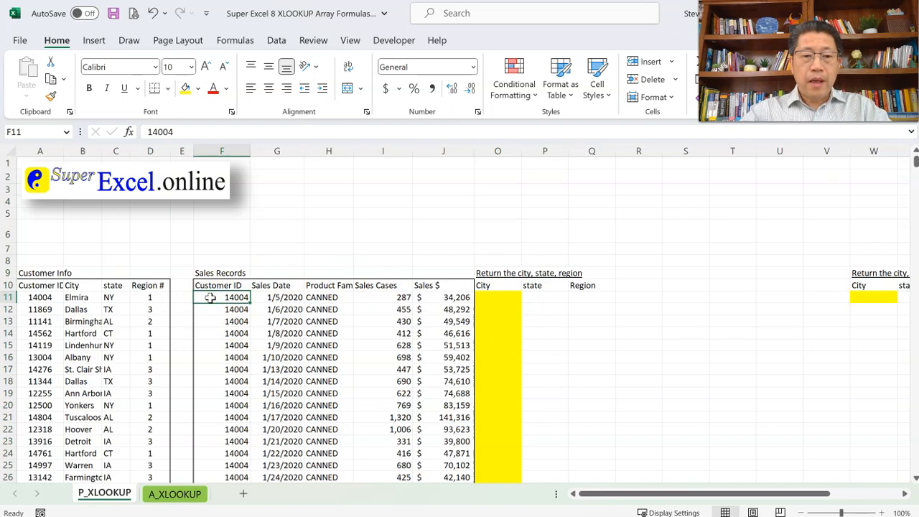
left_click_drag(79, 297, 152, 302)
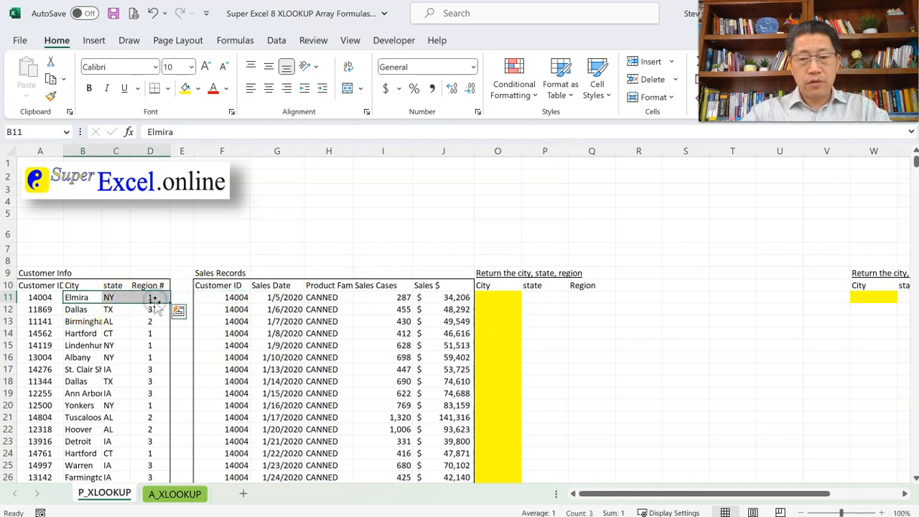
left_click(495, 299)
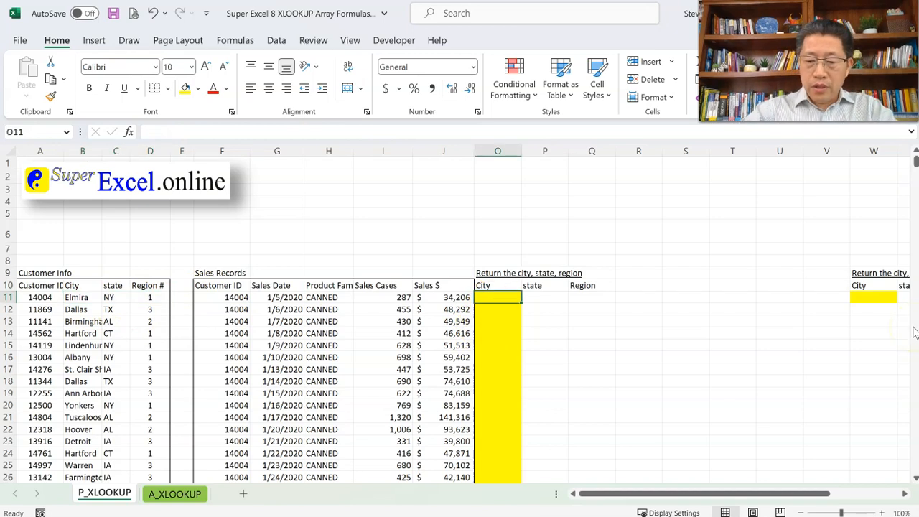
type("=xl")
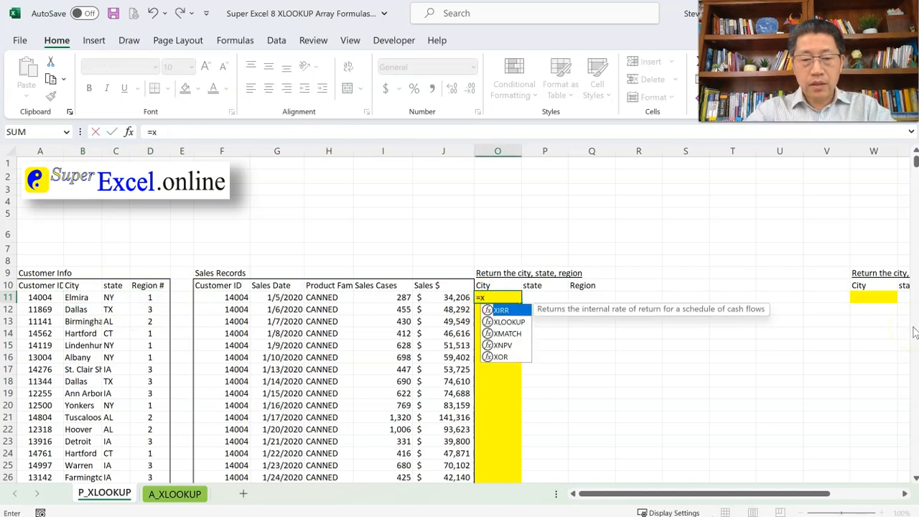
key("Tab")
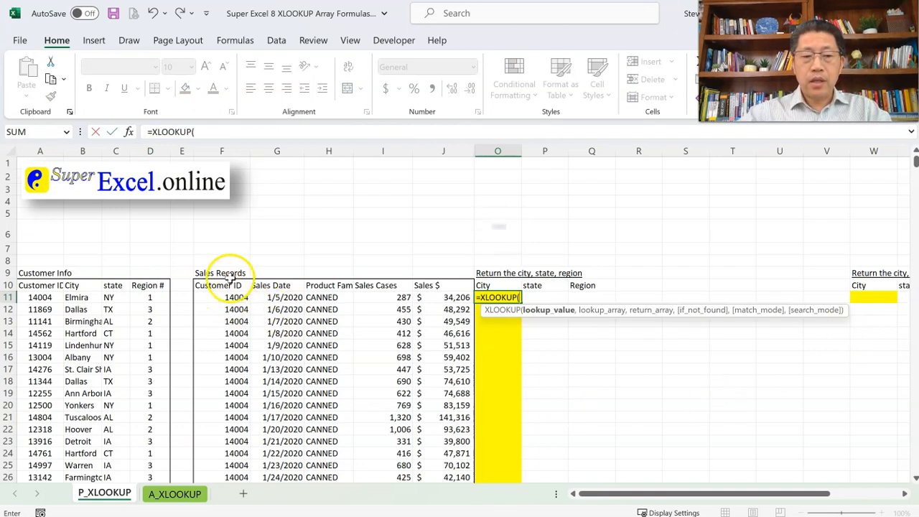
key("Left")
key("Left")
key("Left")
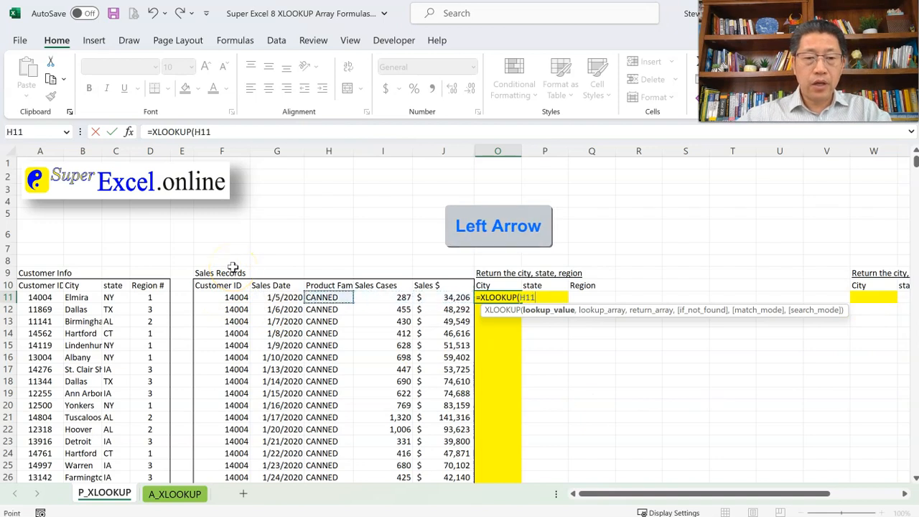
key("Left")
key("Left")
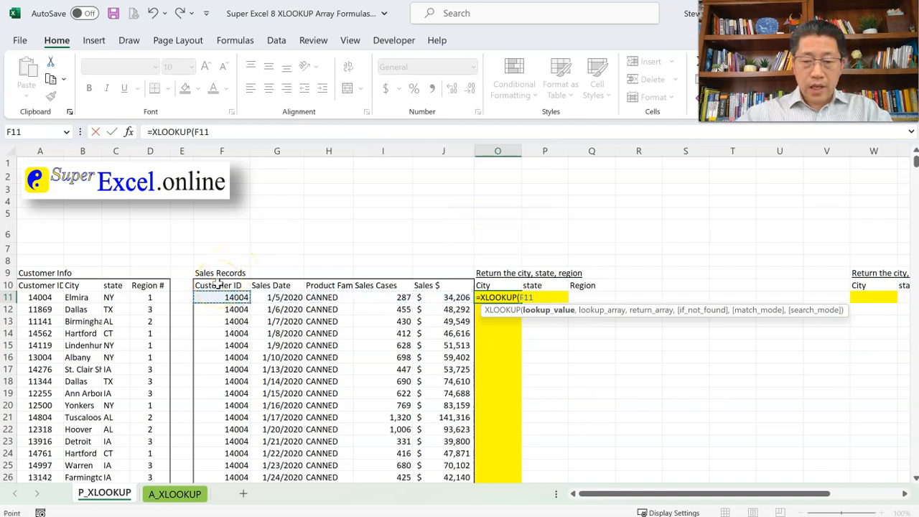
type(",")
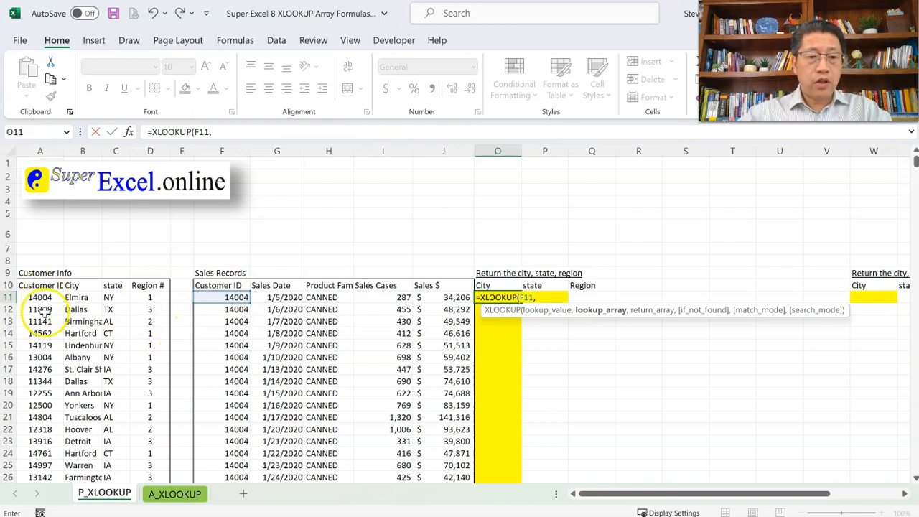
Set the O11 formula's lookup array to the Customer Info IDs with locked rows, A$11:A$51.
key("Left")
key("Left")
key("Left")
key("Left")
key("Left")
key("Left")
key("Left")
key("Left")
key("Left")
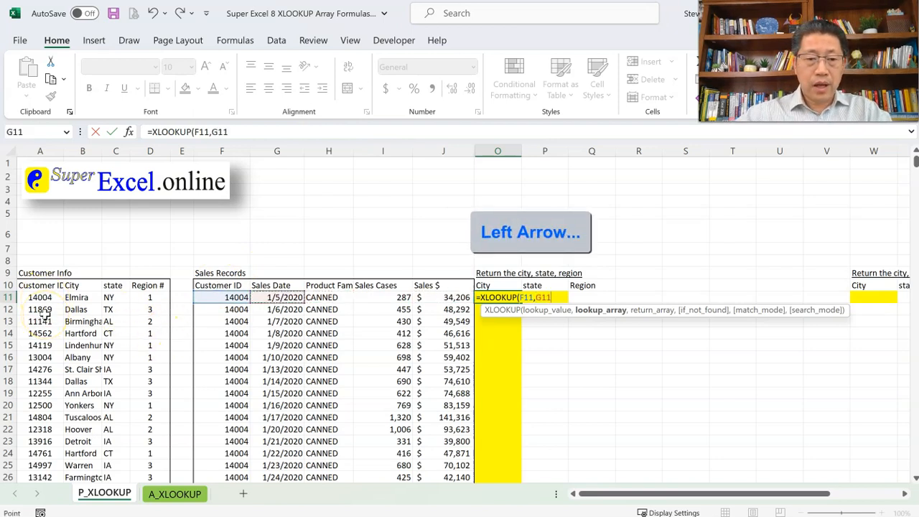
key("Left")
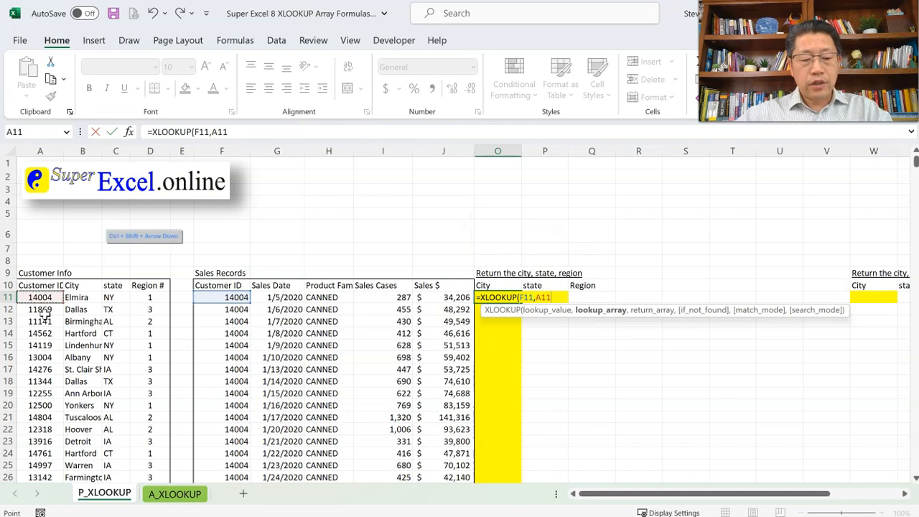
key("ctrl+shift+Down")
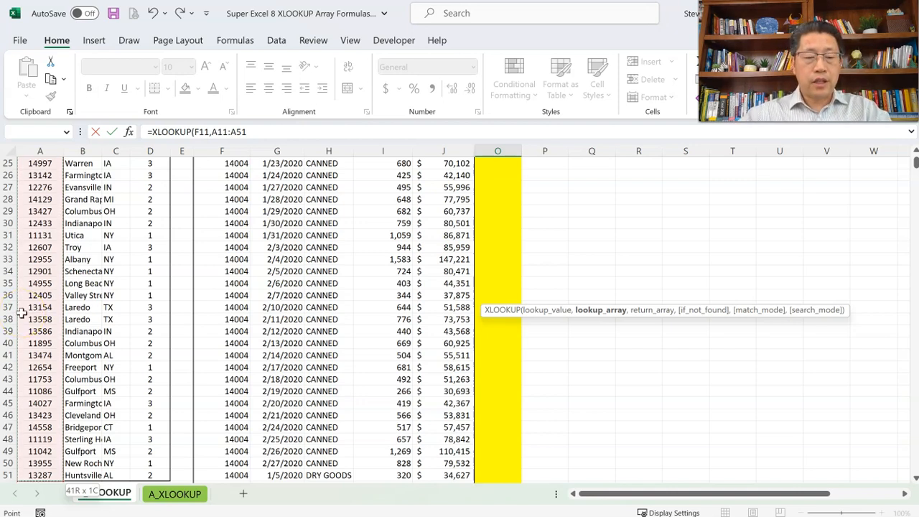
key("F4")
key("F4")
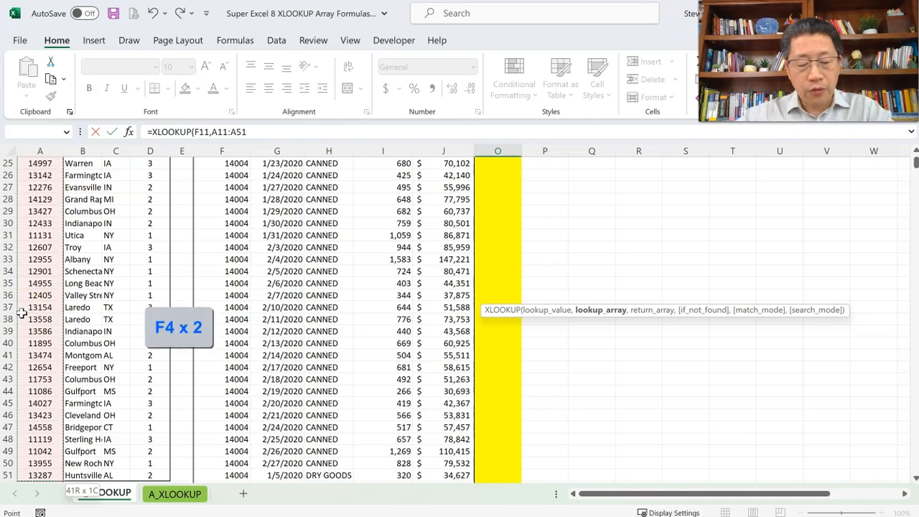
key("F4")
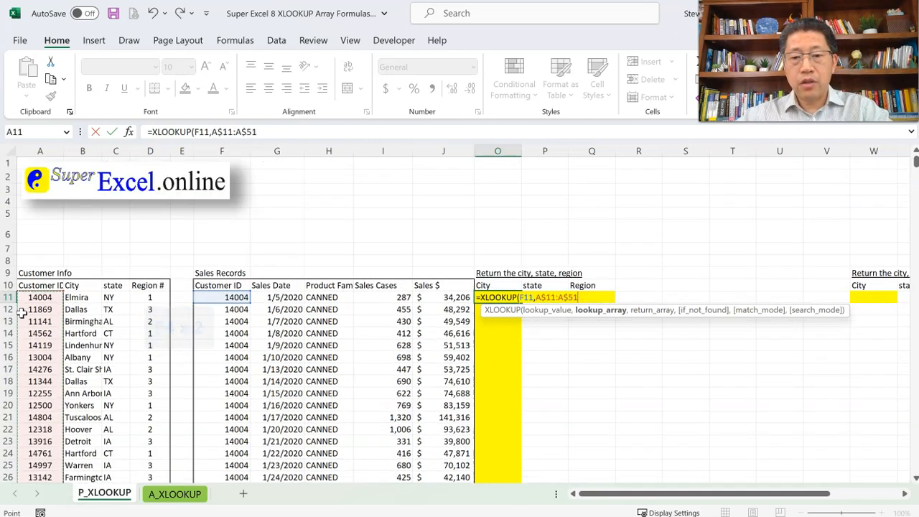
type(",")
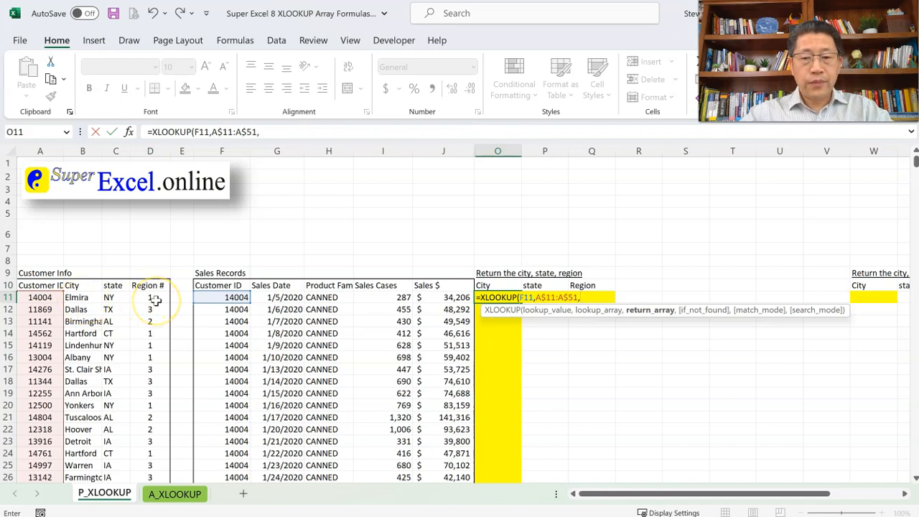
Set the return array to the city, state and region columns, B$11:D$51, and enter the O11 formula.
key("Left")
key("Left")
key("Left")
key("Left")
key("Left")
key("Left")
key("Left")
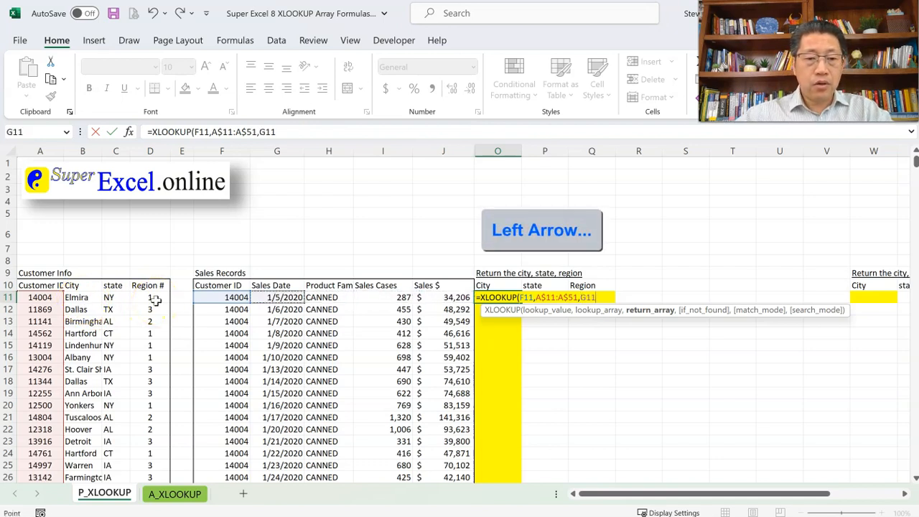
key("Left")
key("Left")
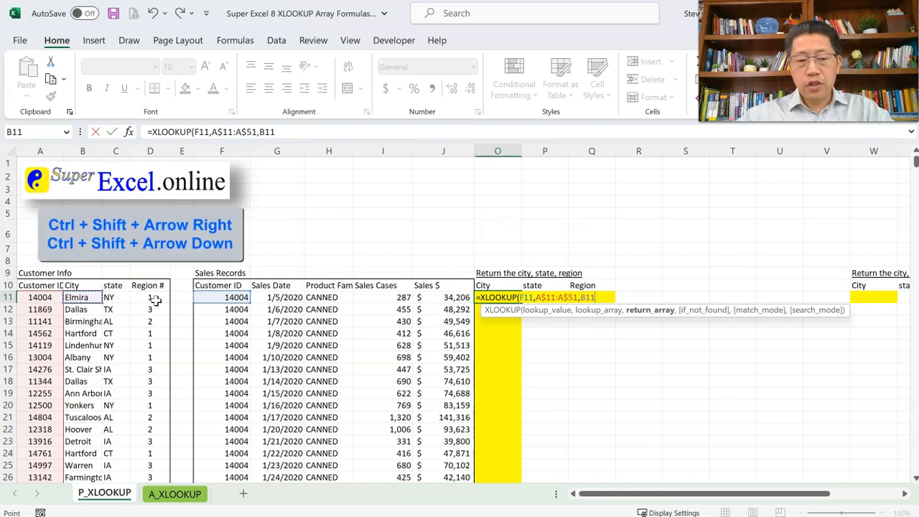
key("ctrl+shift+Right")
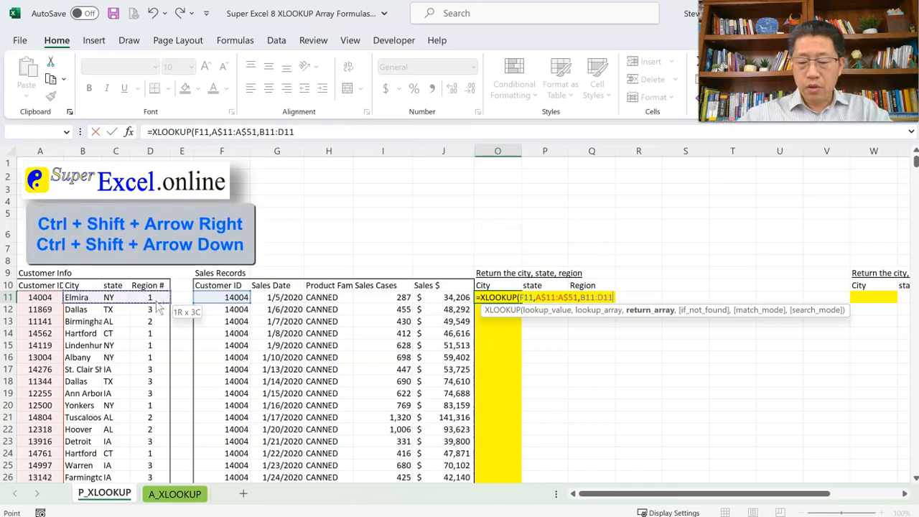
key("ctrl+shift+Down")
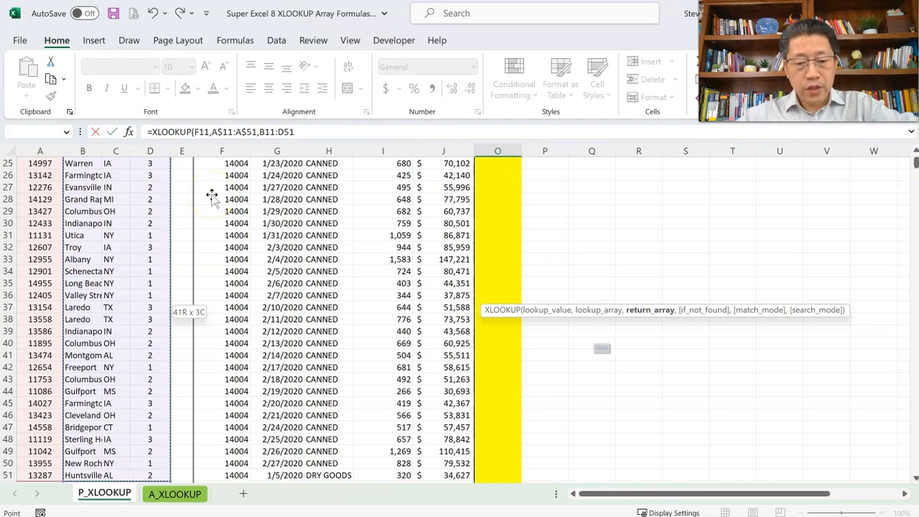
key("F4")
key("F4")
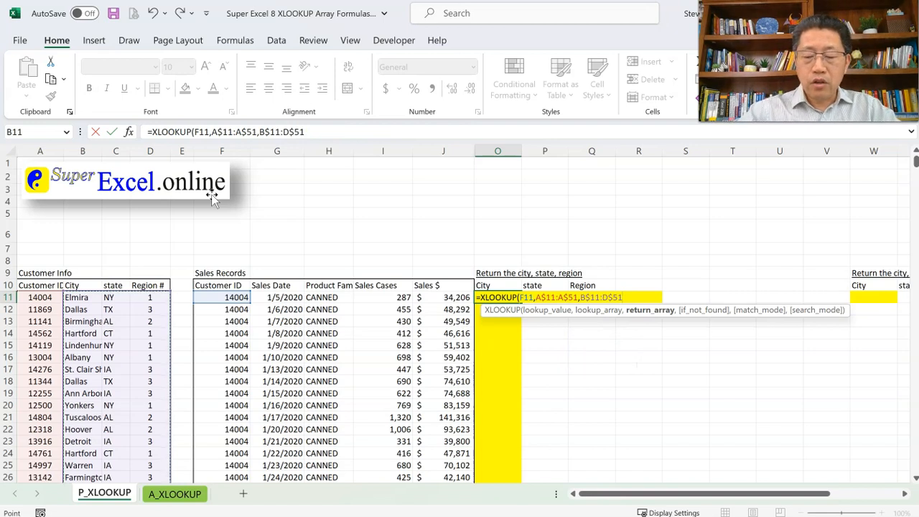
type(")")
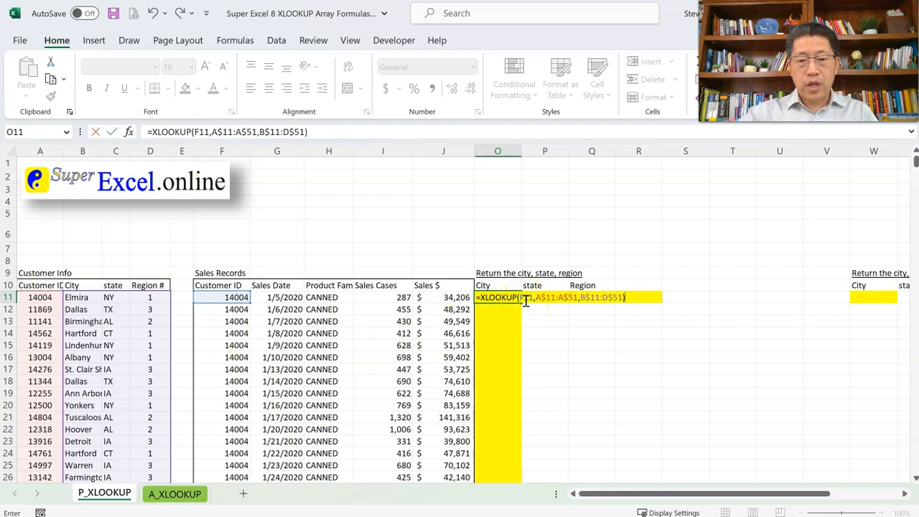
left_click(222, 303)
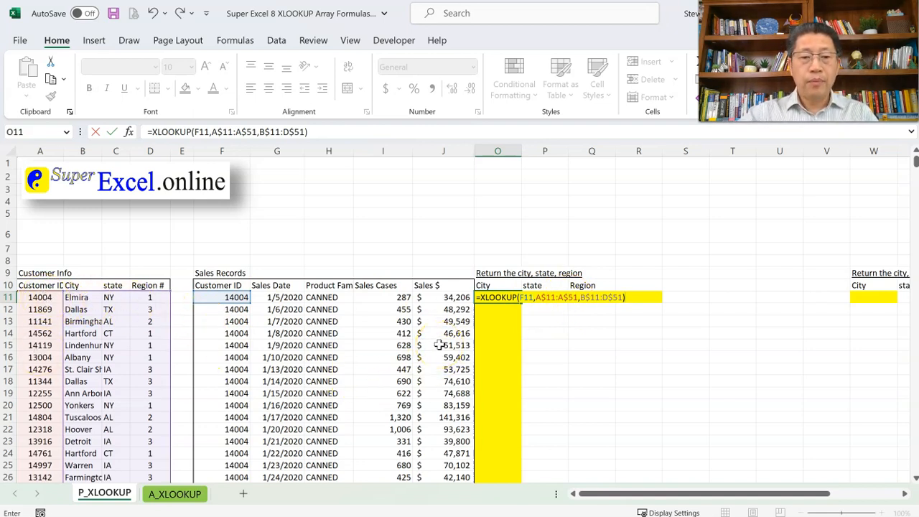
left_click_drag(585, 298, 618, 297)
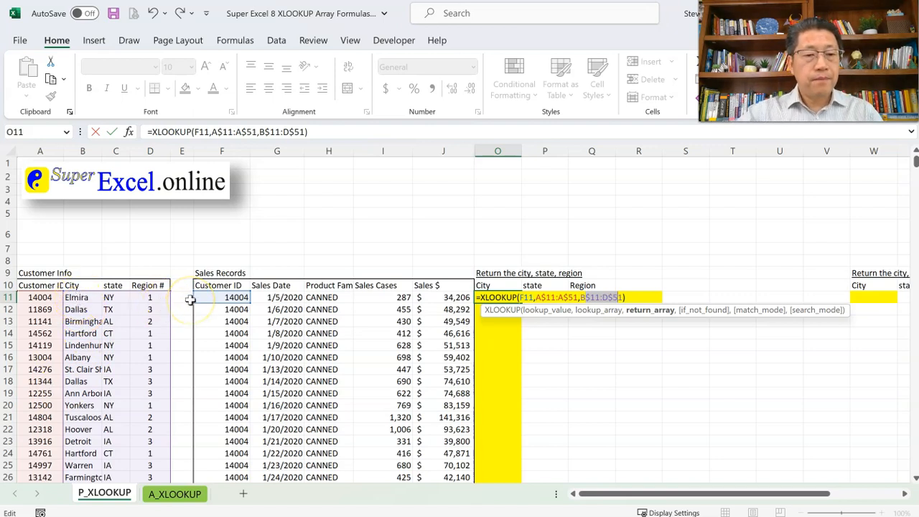
key("Return")
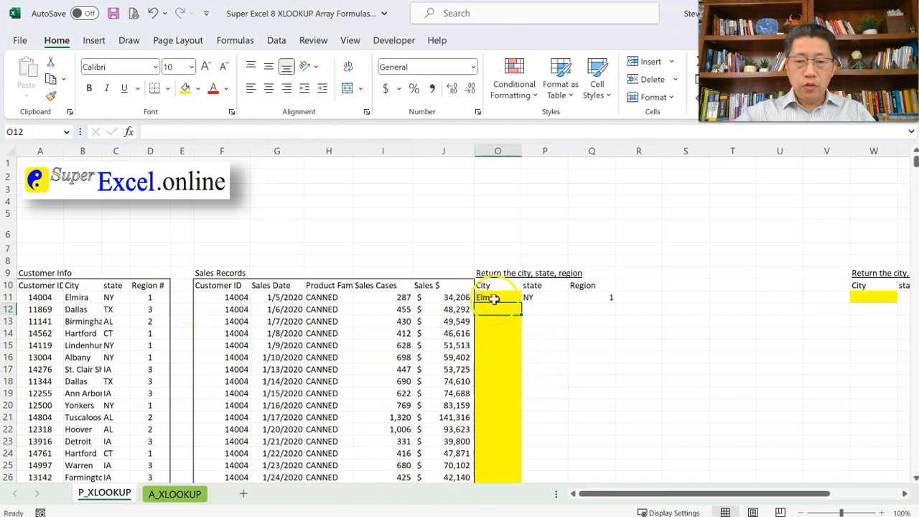
Examine the spilled range O11:Q11 and compare the formulas shown for O11, P11 and Q11.
left_click_drag(498, 297, 595, 297)
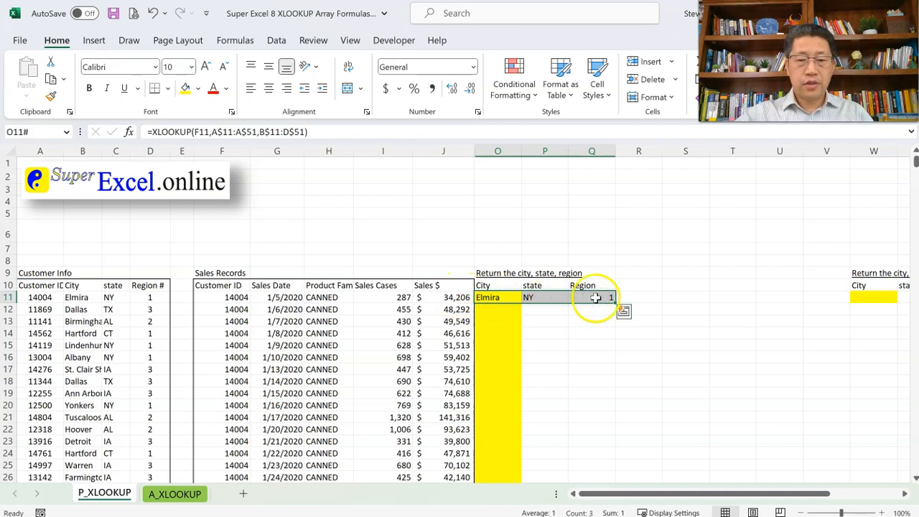
left_click(531, 297)
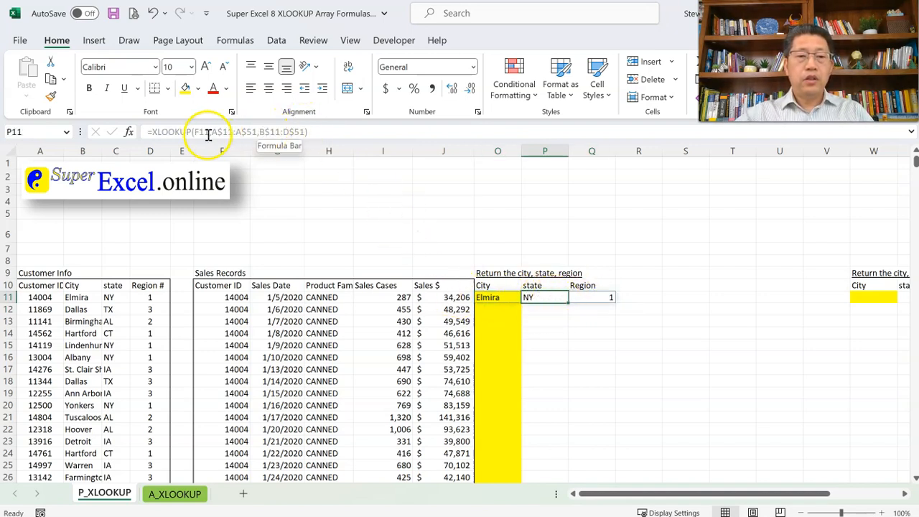
left_click(582, 297)
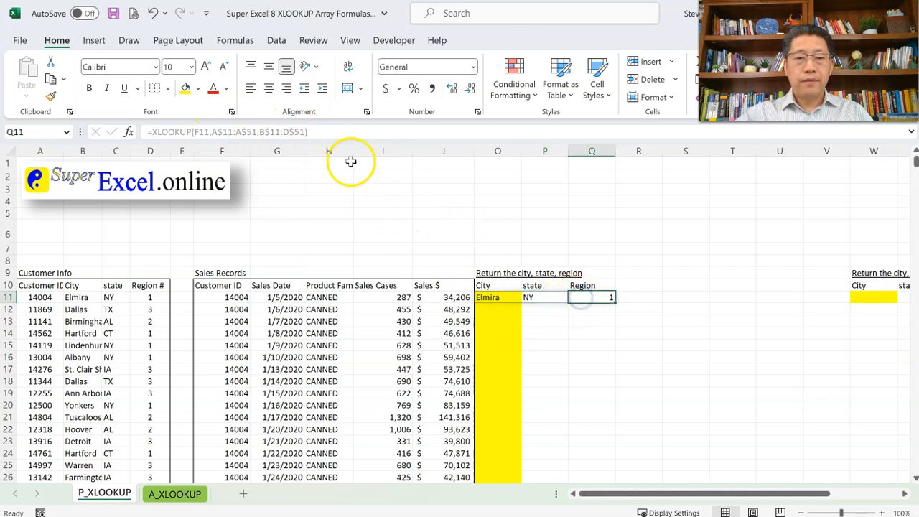
left_click(491, 297)
left_click(534, 298)
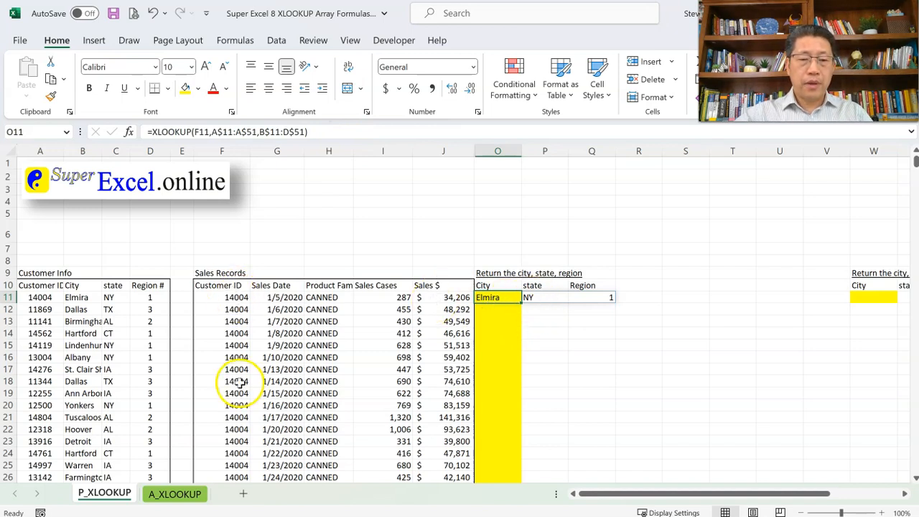
Copy the O11 formula down the City column to the last sales record, filling O11:O6570.
key("ctrl+c")
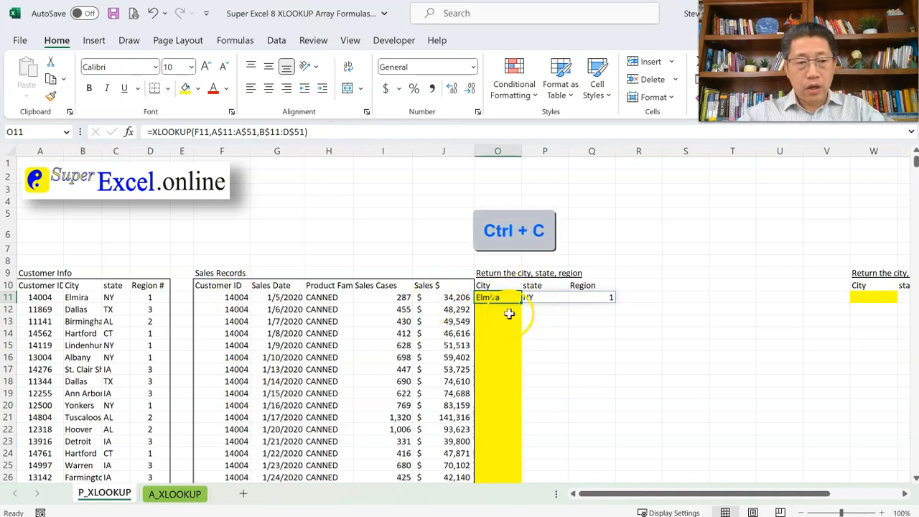
scroll(508, 314, "down", 3)
key("Left")
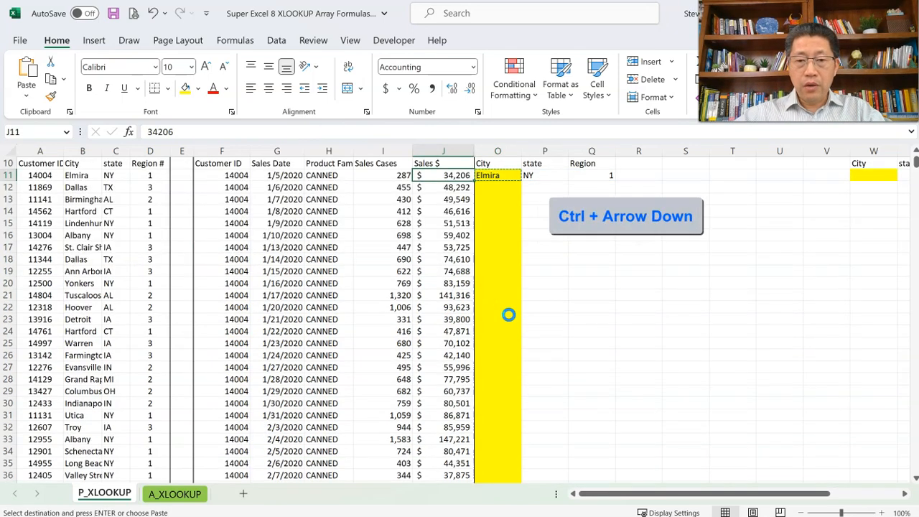
key("ctrl+Down")
key("Right")
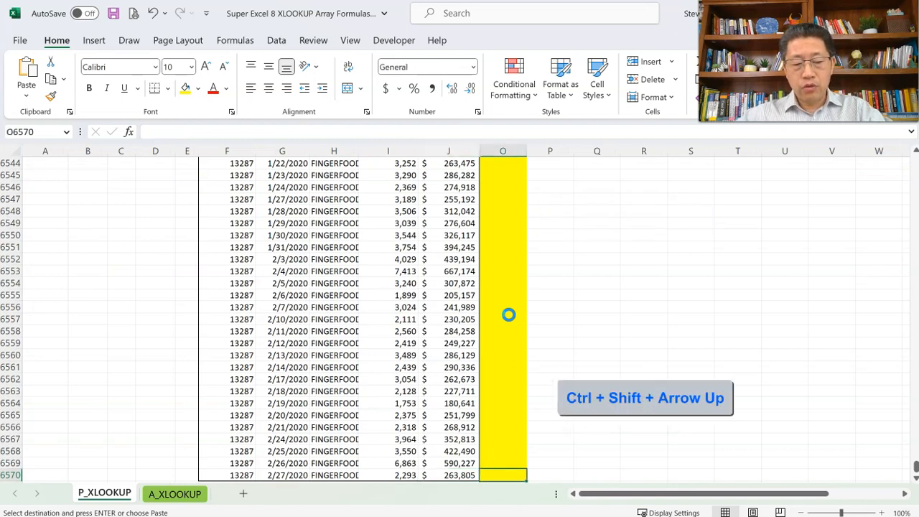
key("ctrl+shift+Up")
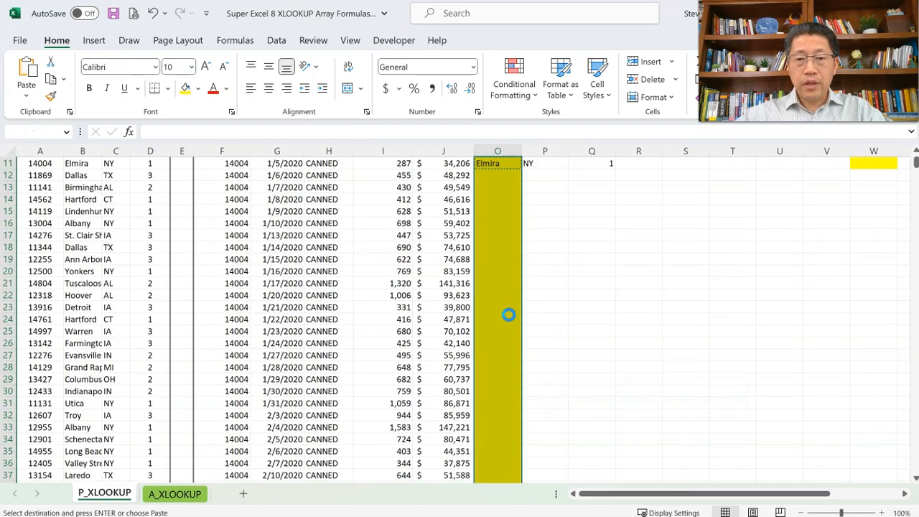
key("ctrl+v")
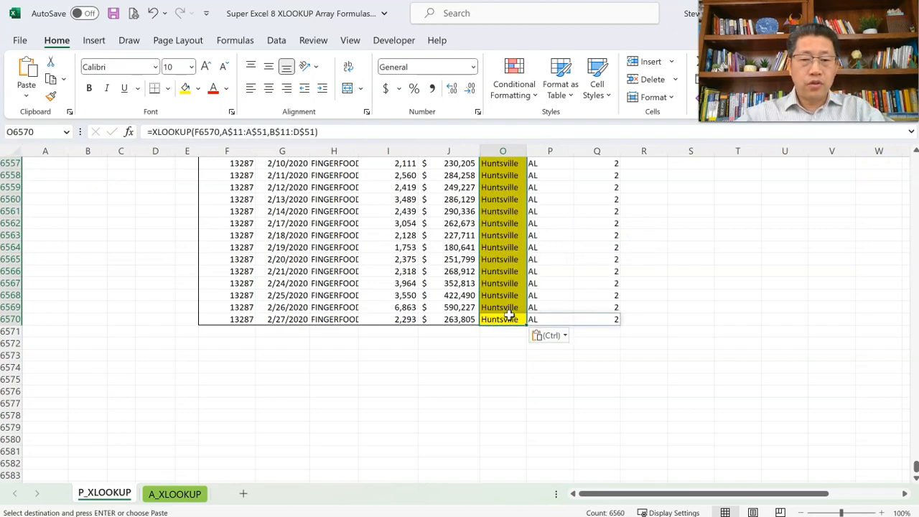
Examine the copied formulas in the last rows of column O, and the lookup value and return array references in O11.
left_click(501, 307)
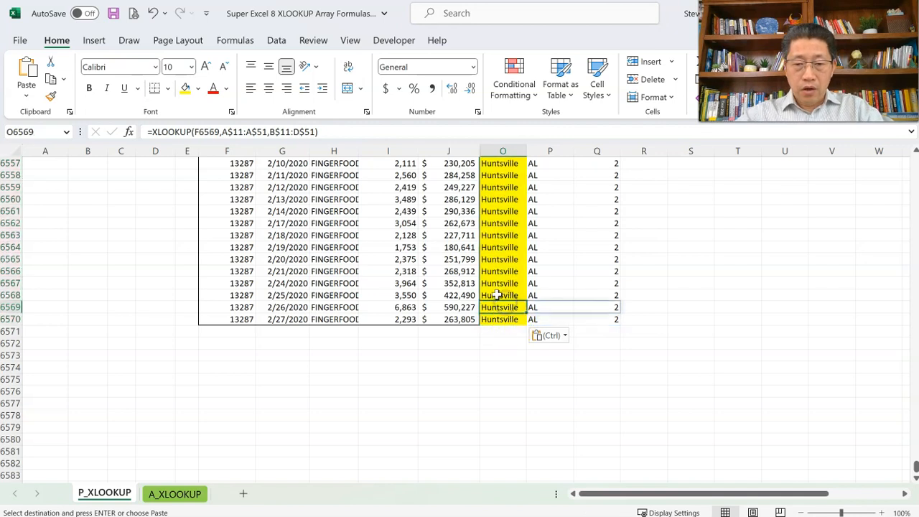
left_click(497, 295)
left_click(511, 284)
left_click(516, 272)
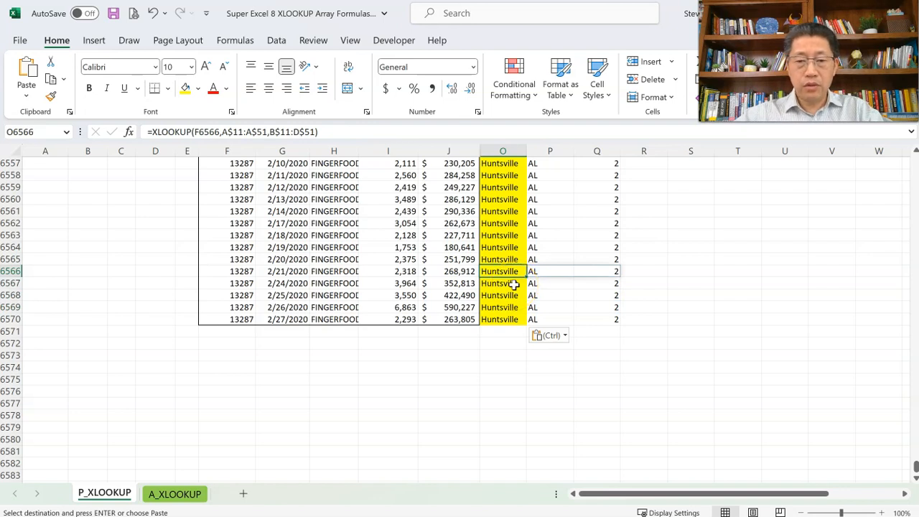
key("ctrl+Up")
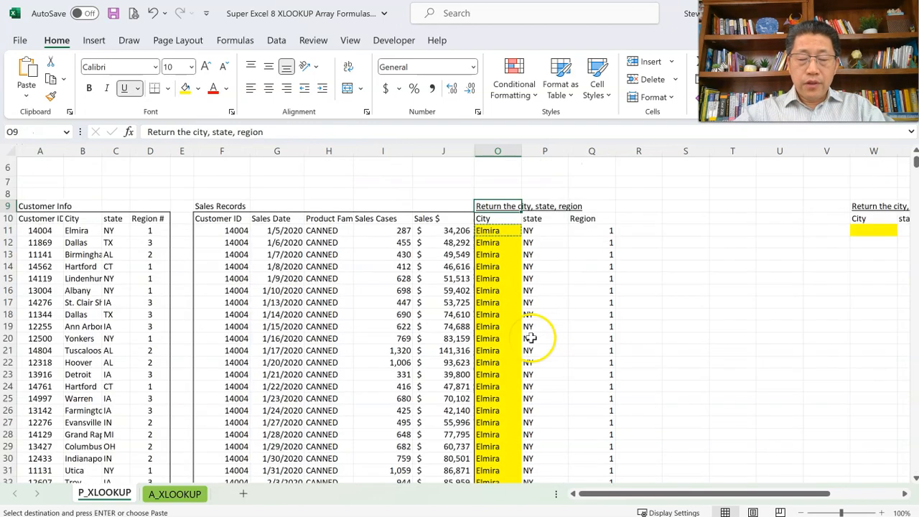
left_click(499, 234)
double_click(499, 234)
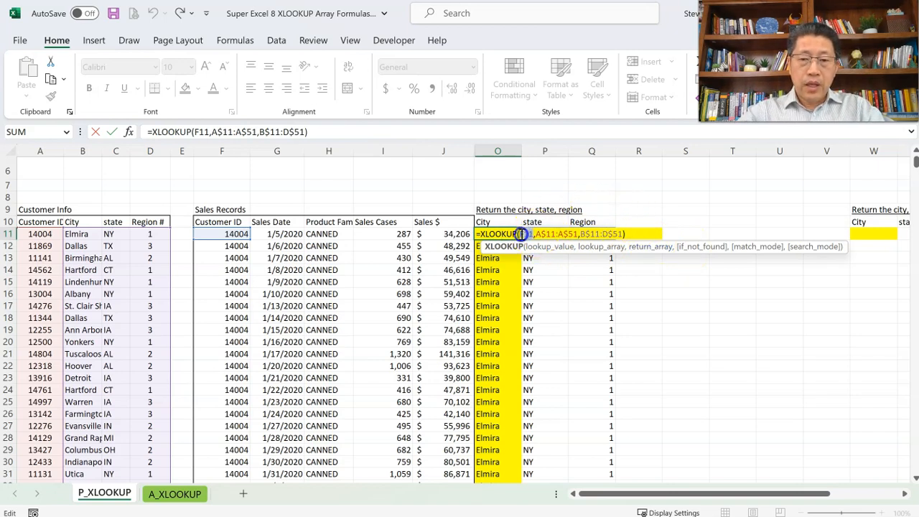
left_click_drag(580, 234, 621, 234)
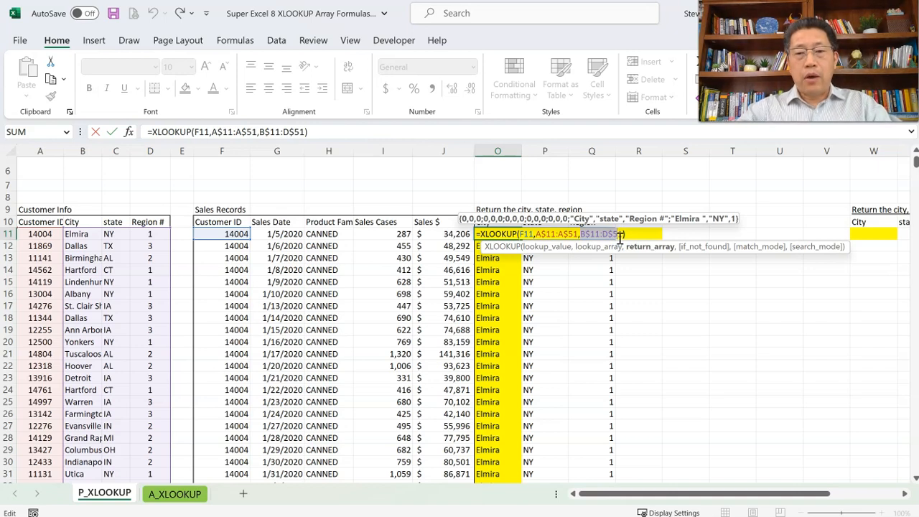
double_click(521, 234)
left_click_drag(582, 234, 618, 234)
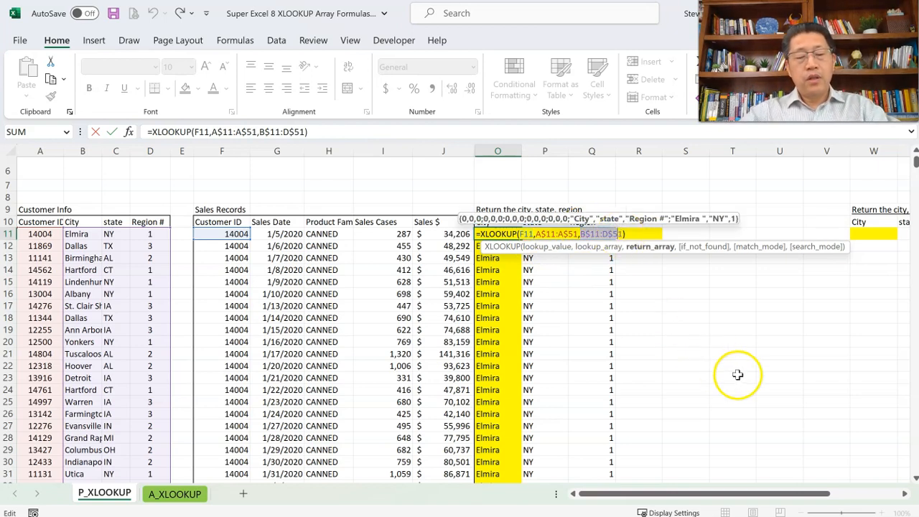
key("Escape")
Hide columns O through V and select W11 in the second city, state, region block.
scroll(737, 375, "up", 2)
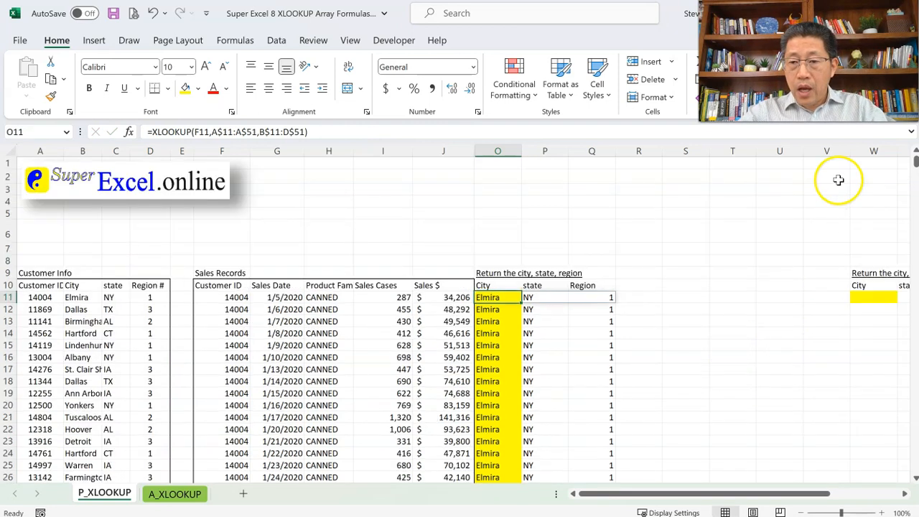
left_click_drag(826, 151, 510, 168)
key("ctrl+0")
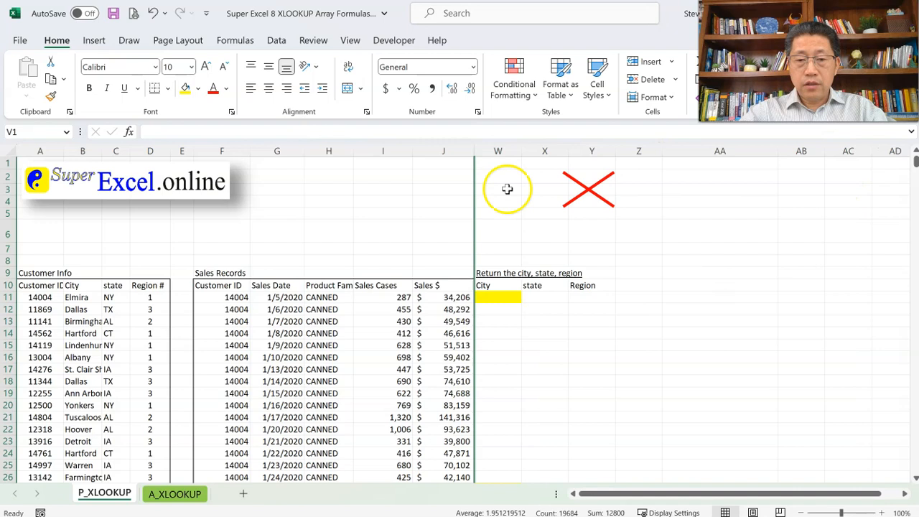
left_click(497, 297)
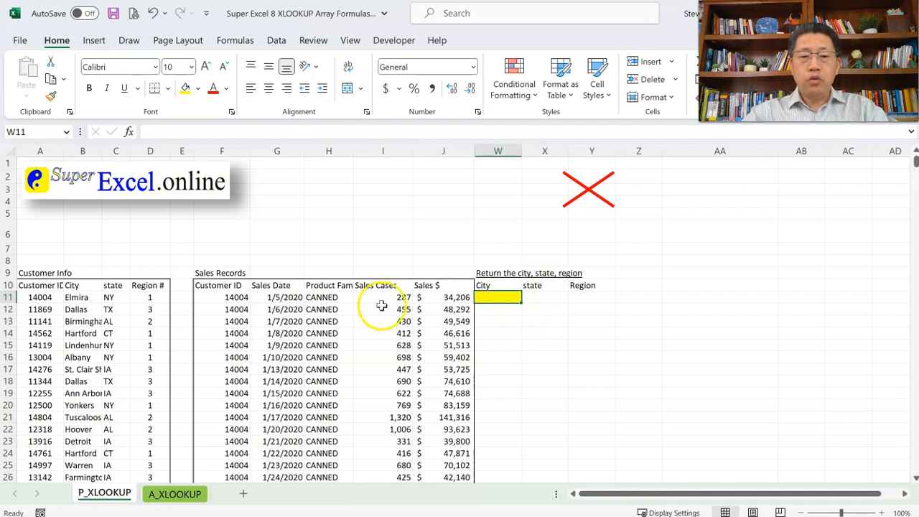
Start an XLOOKUP formula in W11 with all the sales records' customer IDs, F11:F6570, as the lookup value.
left_click_drag(220, 296, 235, 446)
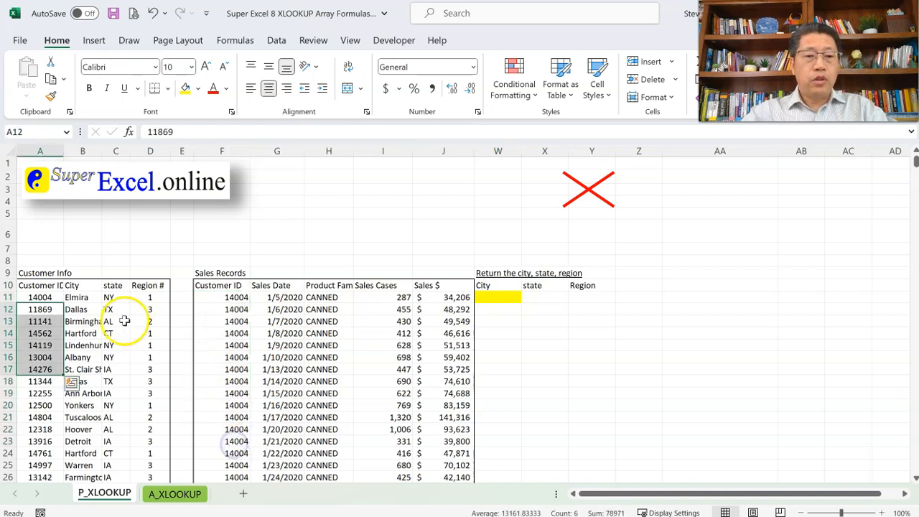
left_click_drag(78, 298, 151, 360)
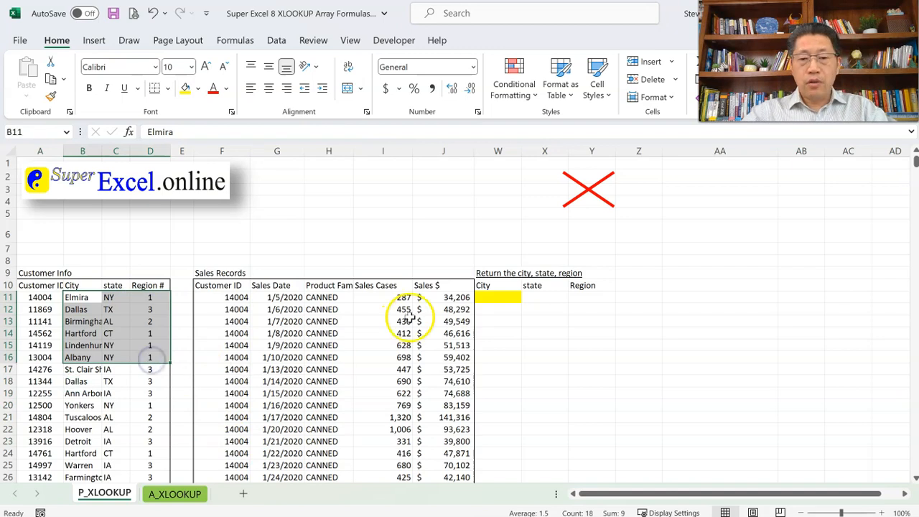
left_click(497, 297)
type("=")
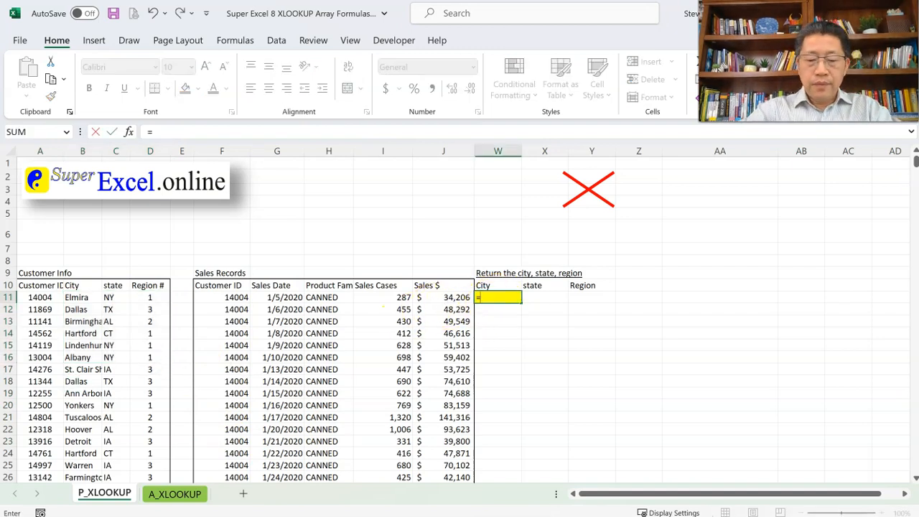
type("xl")
key("Tab")
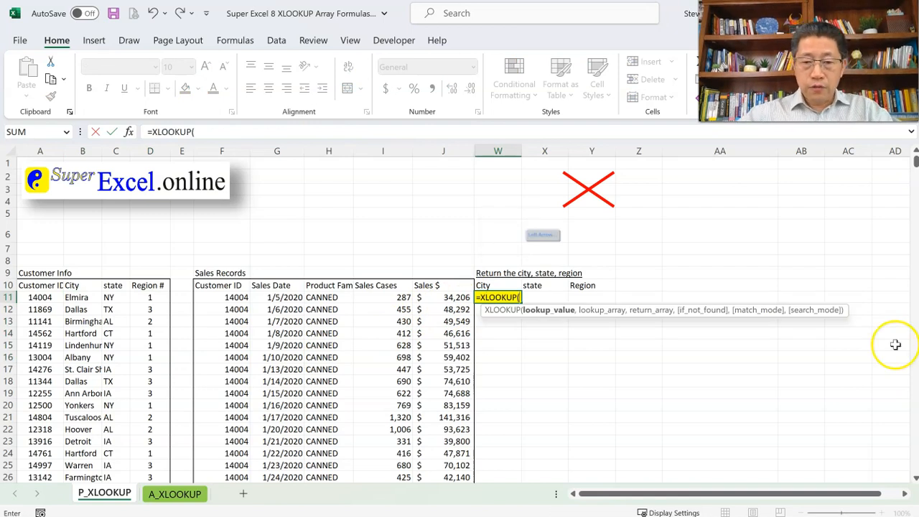
key("Left")
key("Left")
key("Left")
key("Left")
key("Left")
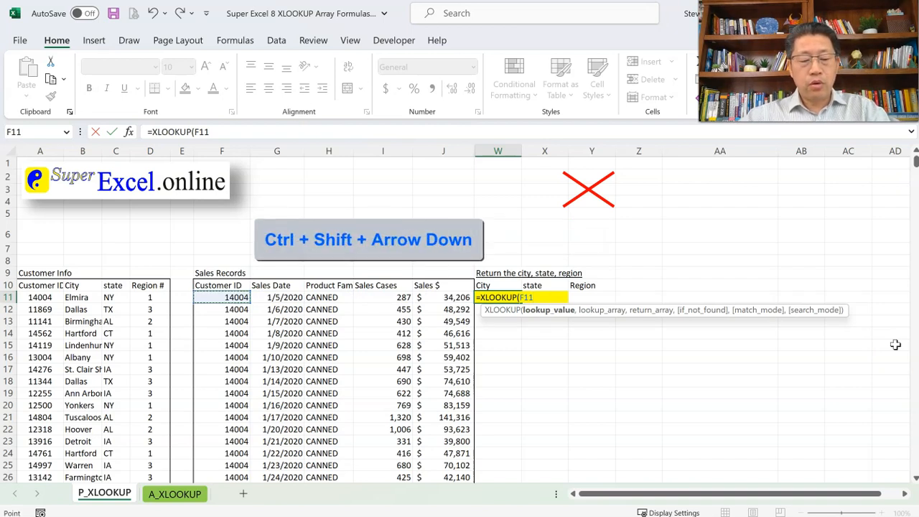
key("ctrl+shift+Down")
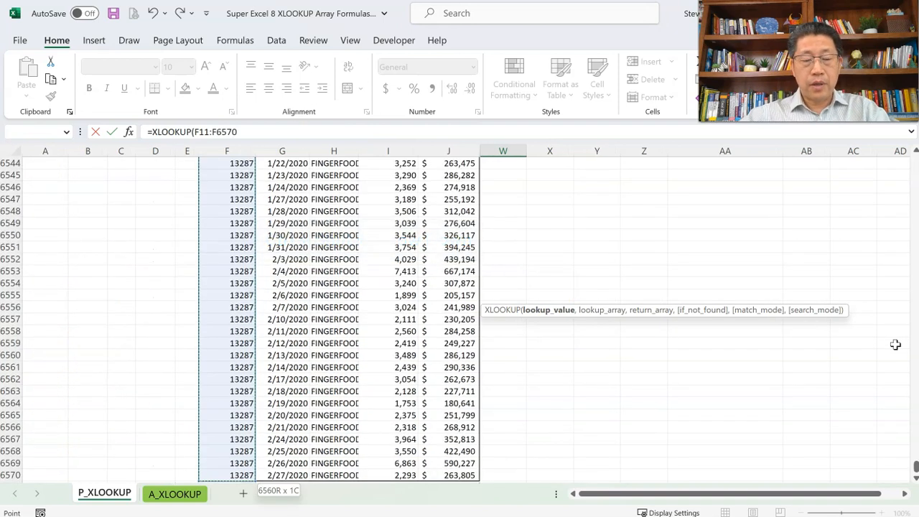
type(",")
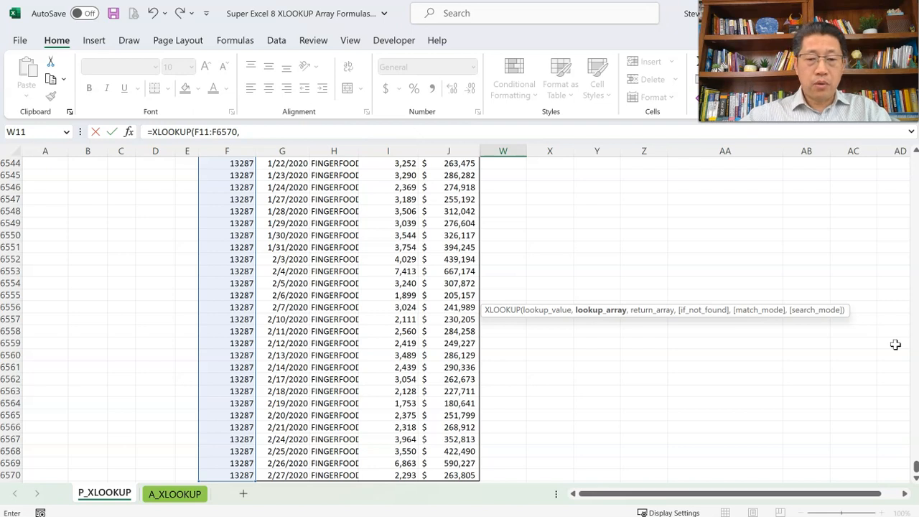
Set the W11 formula's lookup array to the Customer Info IDs, A11:A51.
key("Left")
key("Left")
key("Left")
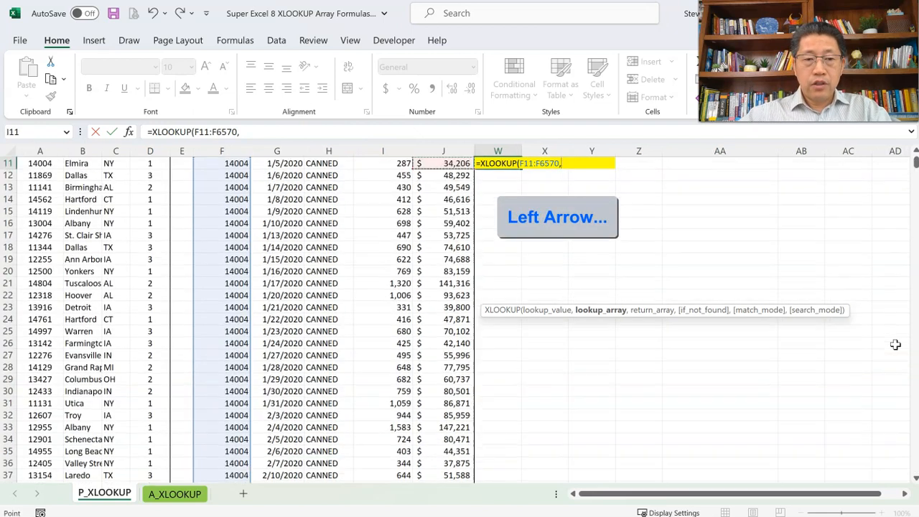
key("Left")
key("Left")
key("Left")
key("Left")
key("Left")
key("Left")
key("Left")
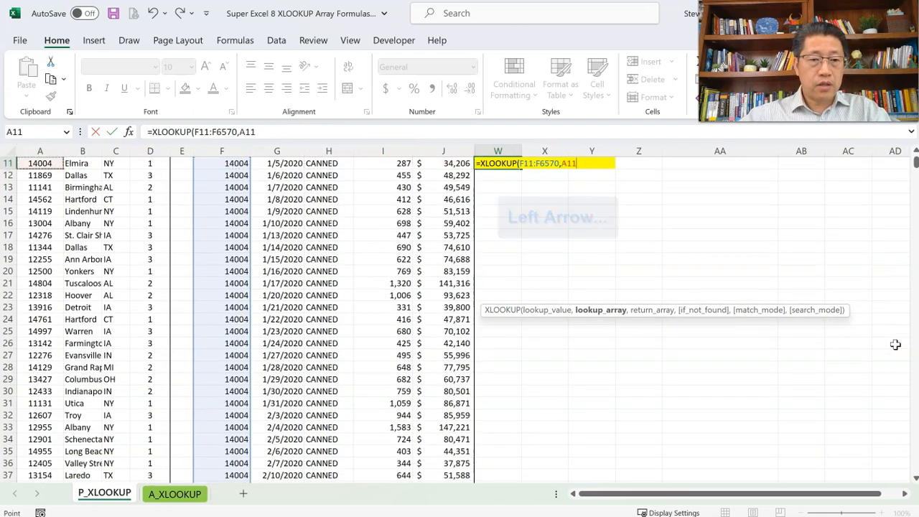
key("ctrl+shift+Down")
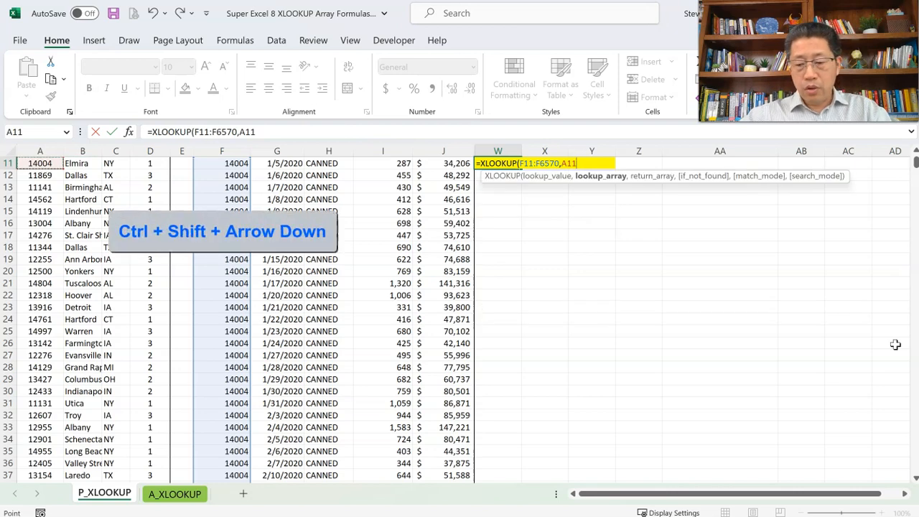
type(",")
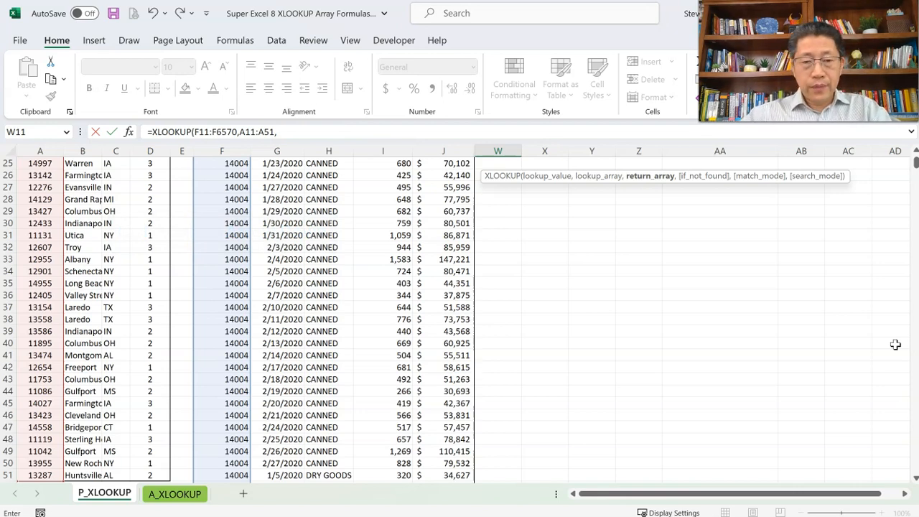
Set the W11 formula's return array to the city, state and region columns, B11:D51, and close the function.
key("Left")
key("Left")
key("Left")
key("Left")
key("Left")
key("Left")
key("Left")
key("Left")
key("Left")
key("Left")
key("Left")
key("Left")
key("Left")
key("Left")
key("Left")
key("Left")
key("Left")
key("Left")
key("Left")
key("Left")
key("Left")
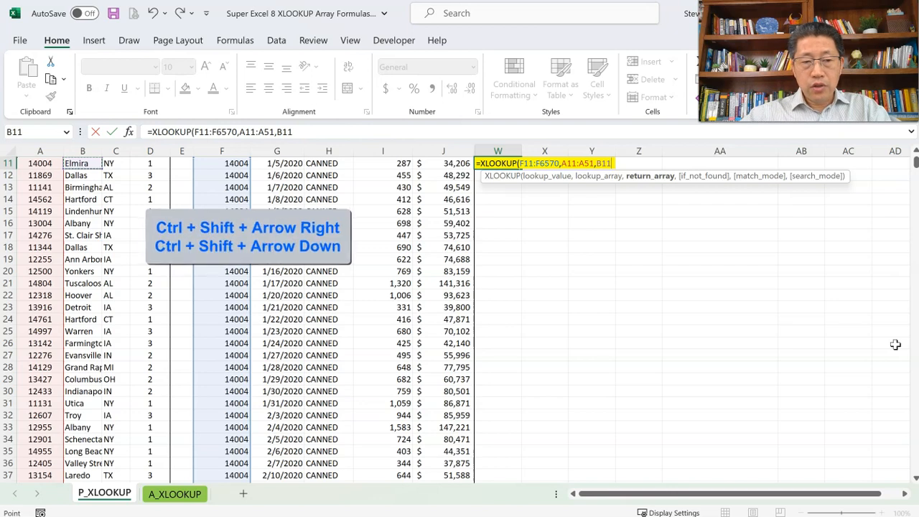
key("ctrl+shift+Right")
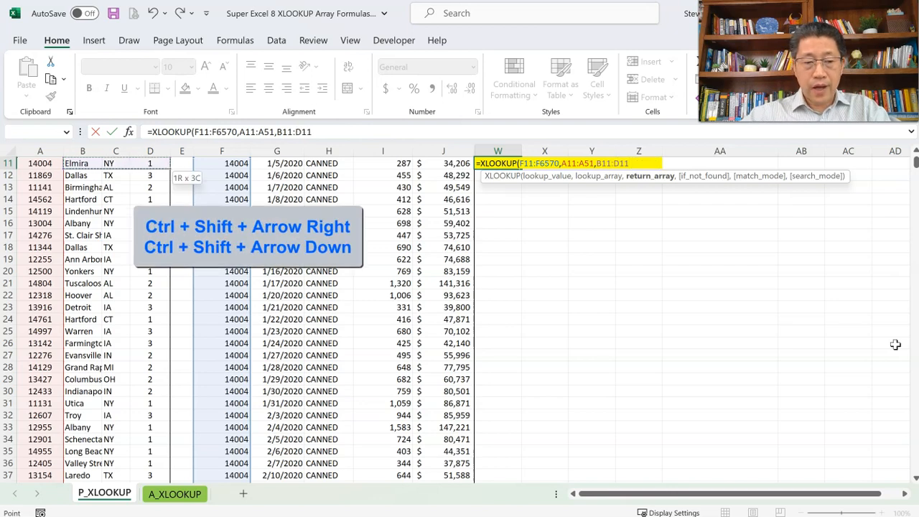
key("ctrl+shift+Down")
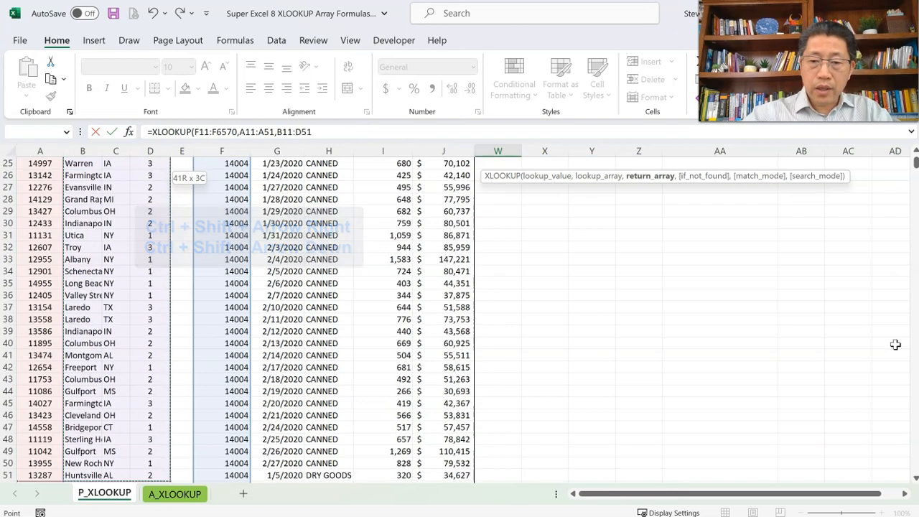
type(")")
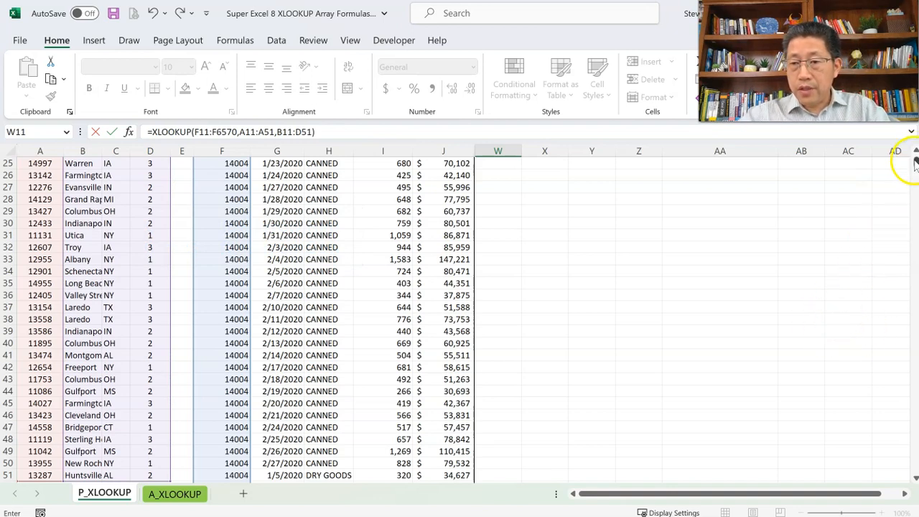
Review the lookup value and return array in the W11 formula and enter it.
scroll(915, 163, "up", 8)
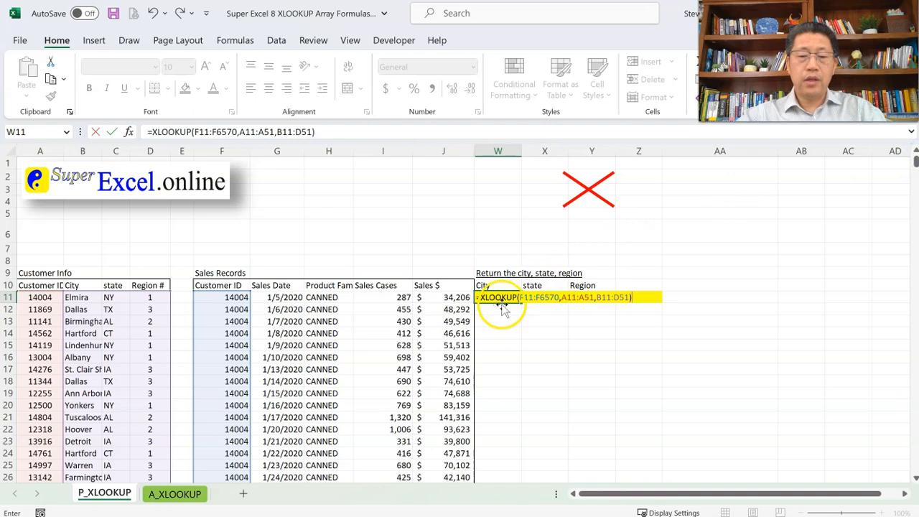
left_click(523, 298)
left_click_drag(552, 299, 553, 299)
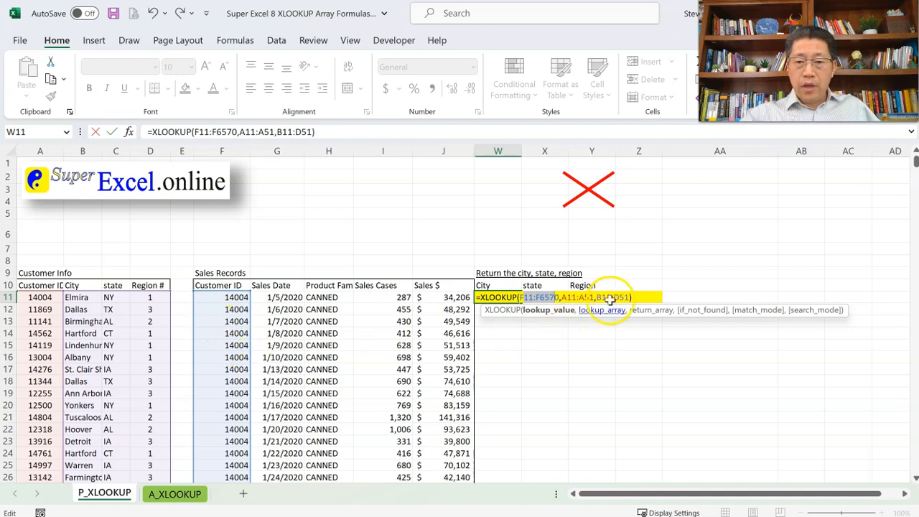
left_click_drag(602, 298, 631, 296)
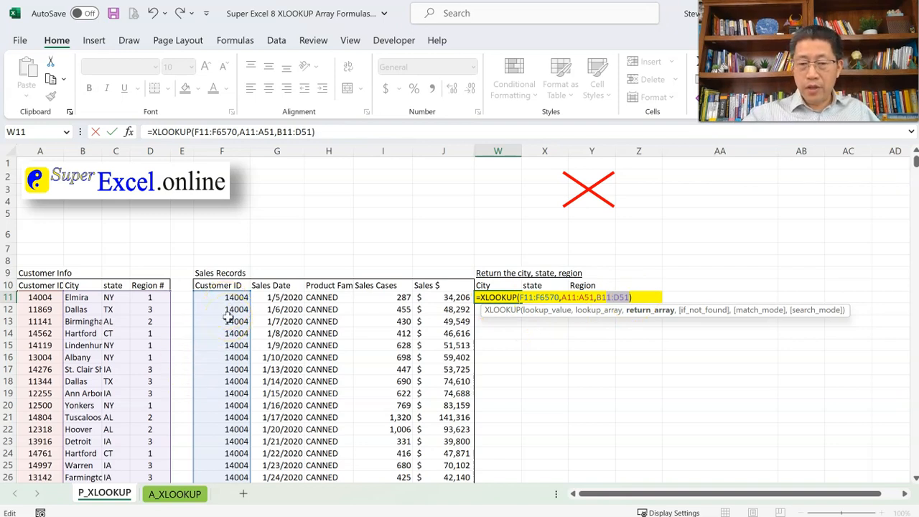
key("Return")
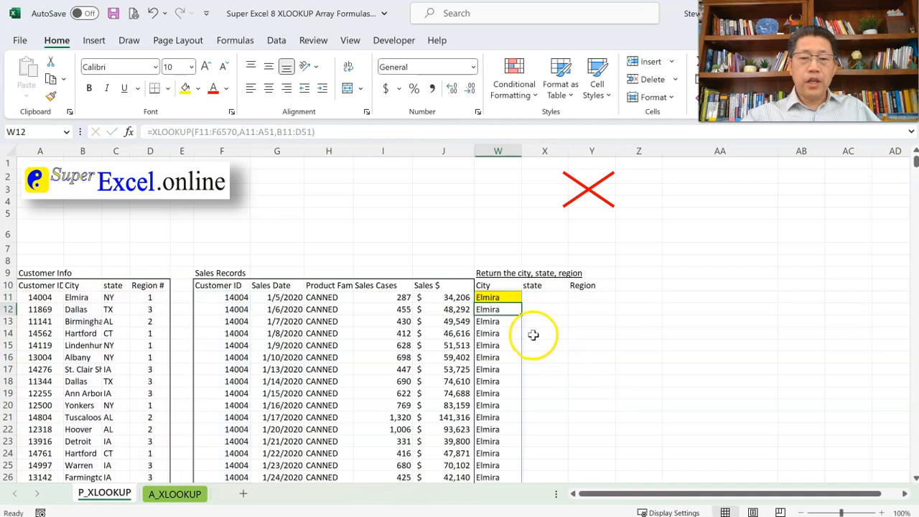
Examine the spilled results from W11 down to the last sales record in row 6570.
left_click_drag(503, 297, 498, 425)
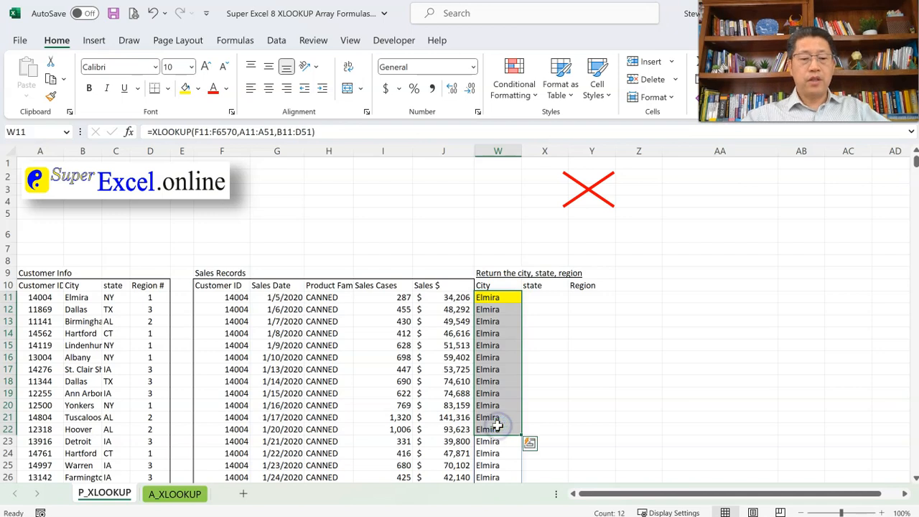
double_click(498, 424)
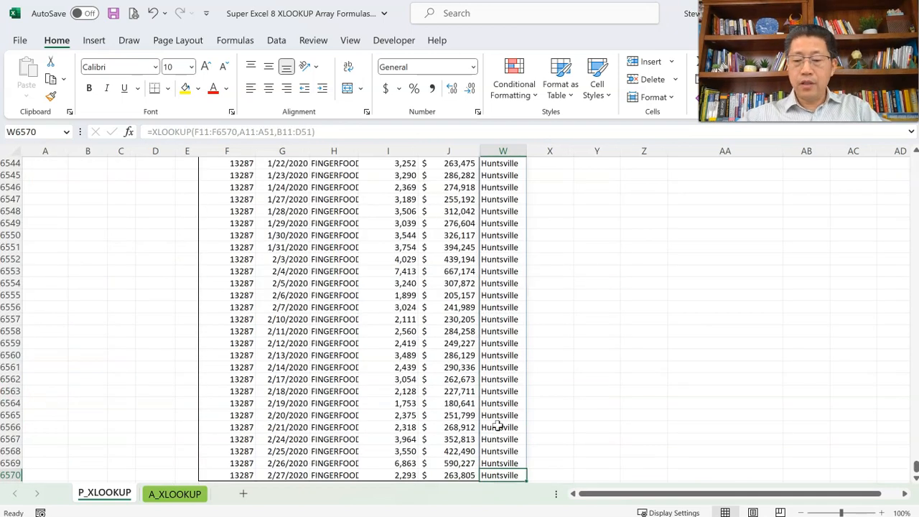
Return to W11 and examine its XLOOKUP formula's lookup value and multi-column return array B11:D51, leaving the formula as is.
key("ctrl+Up")
key("Down")
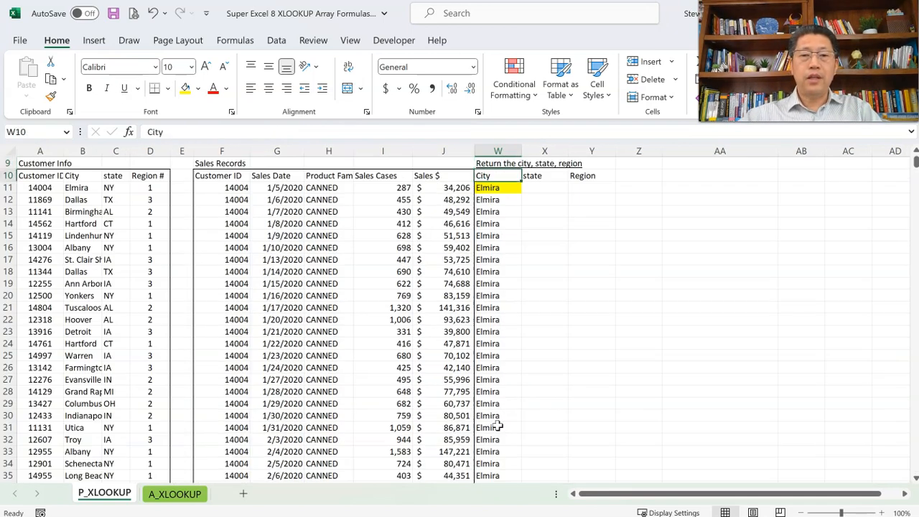
key("Down")
key("F2")
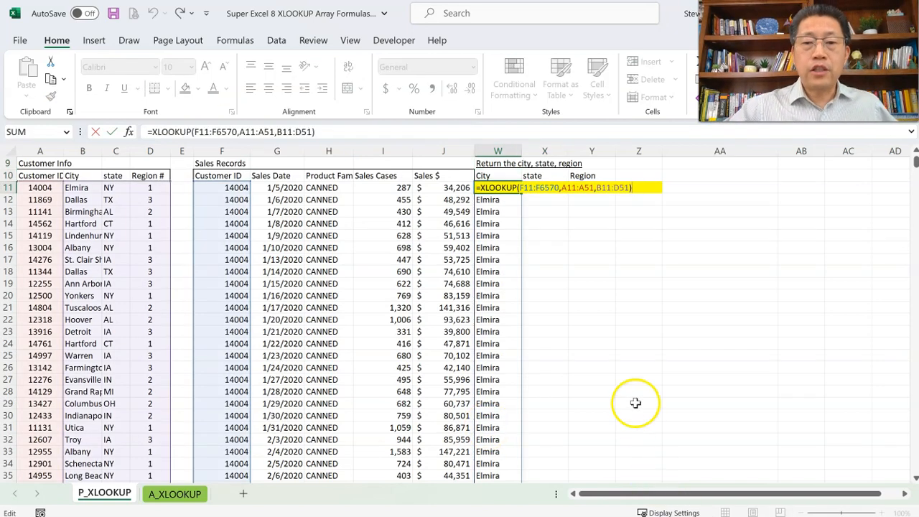
scroll(634, 401, "up", 1)
scroll(633, 401, "up", 2)
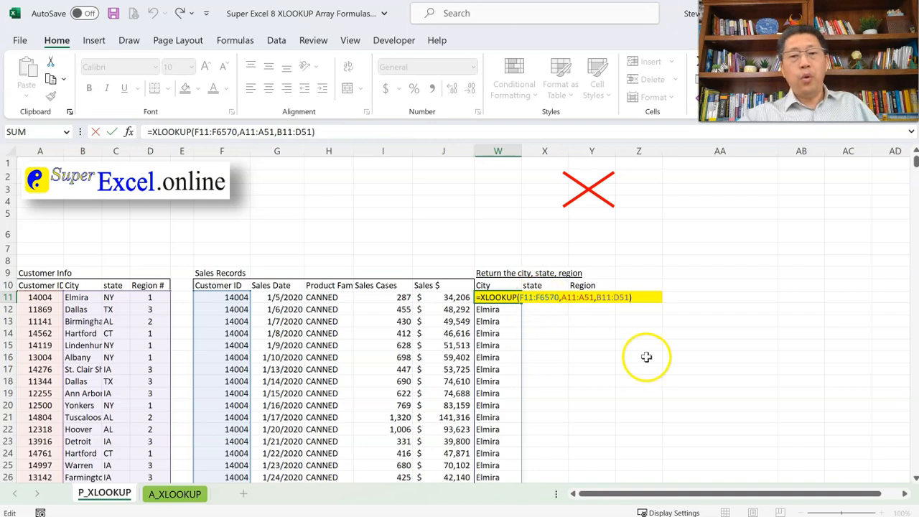
mouse_move(603, 296)
left_mouse_down()
mouse_move(638, 297)
mouse_move(613, 334)
left_mouse_up()
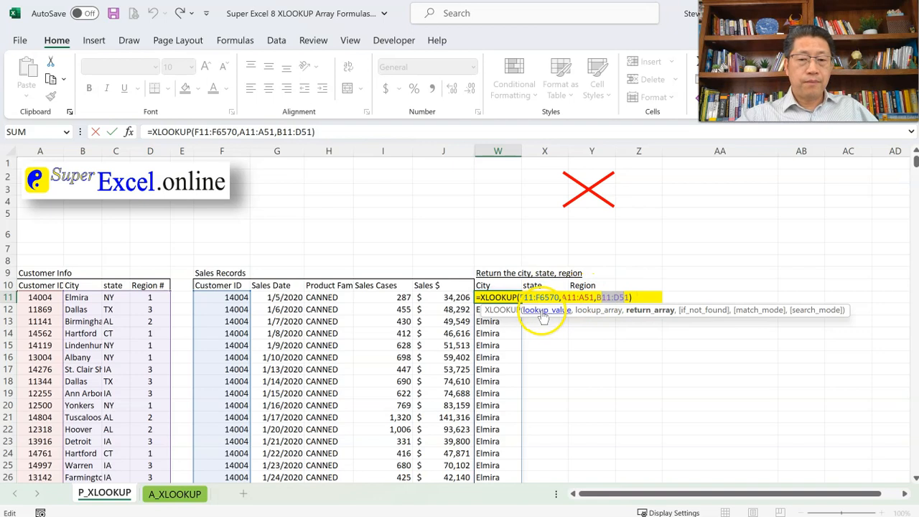
key("Return")
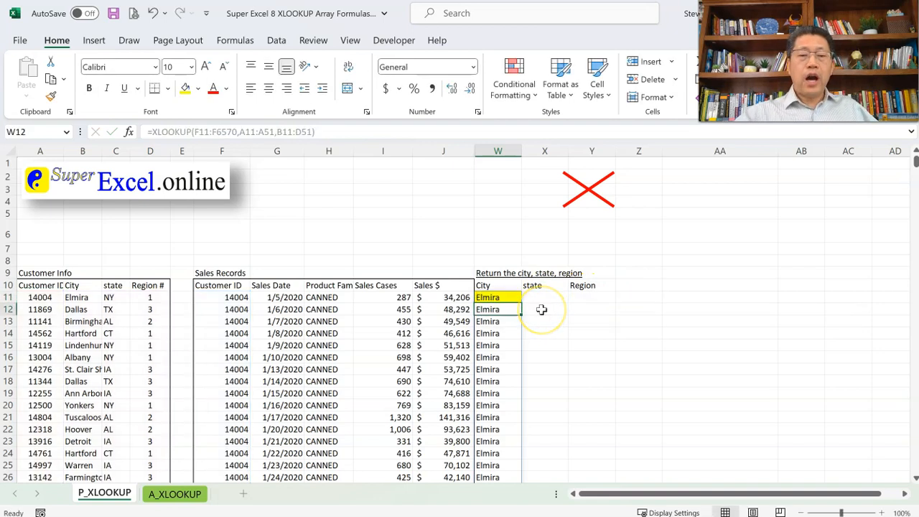
left_click(498, 297)
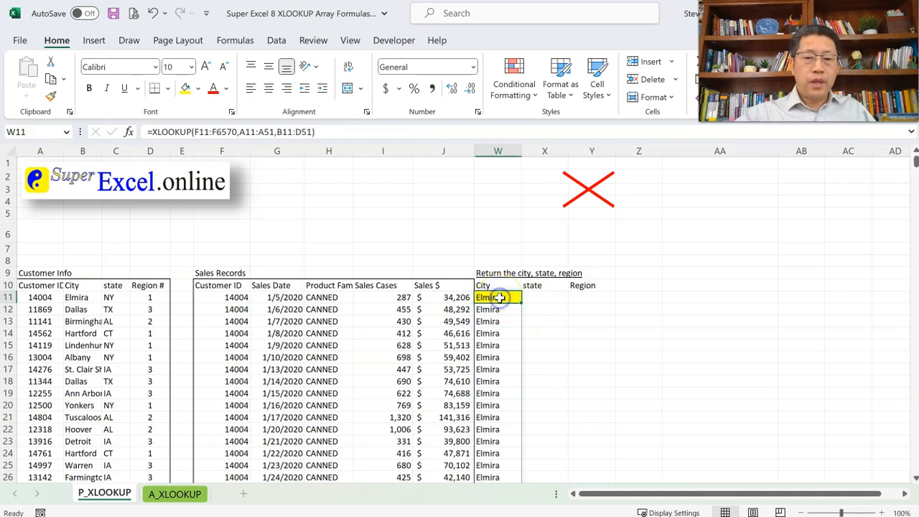